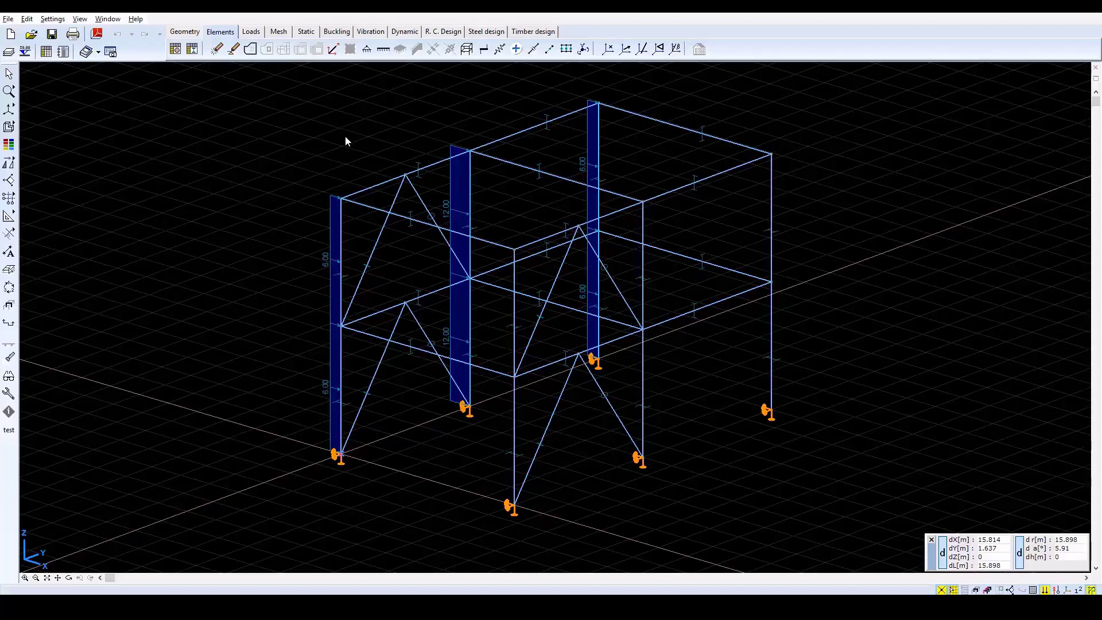
Step: Review the nonlinear properties of the S 235 steel material, including its Plastic / von Mises model, without changing them
left_click(175, 51)
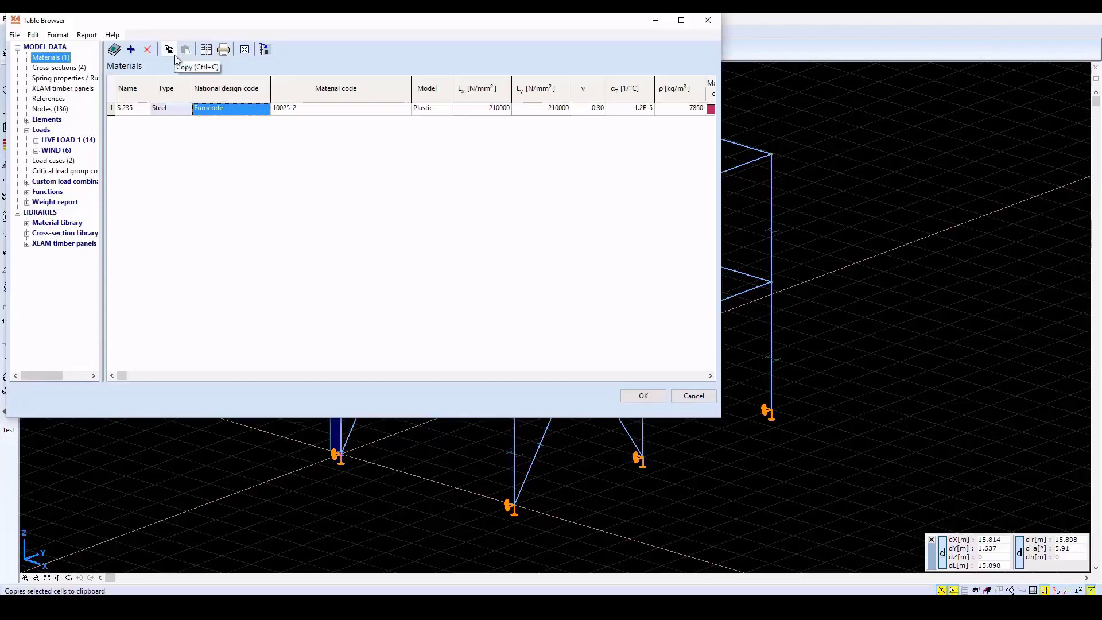
double_click(168, 108)
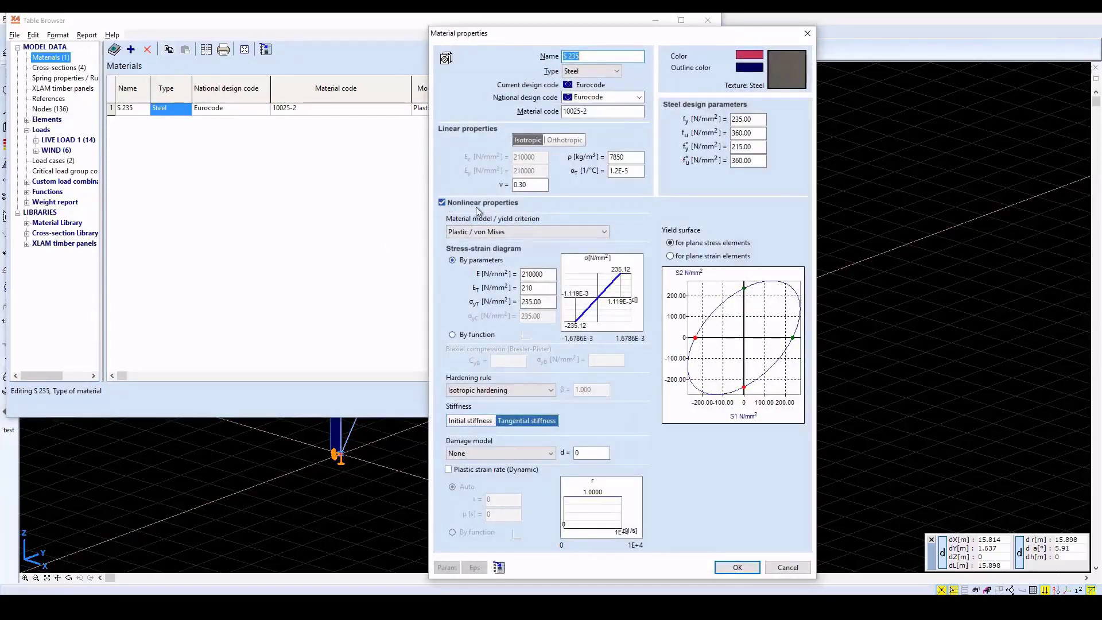
left_click(604, 232)
left_click(603, 232)
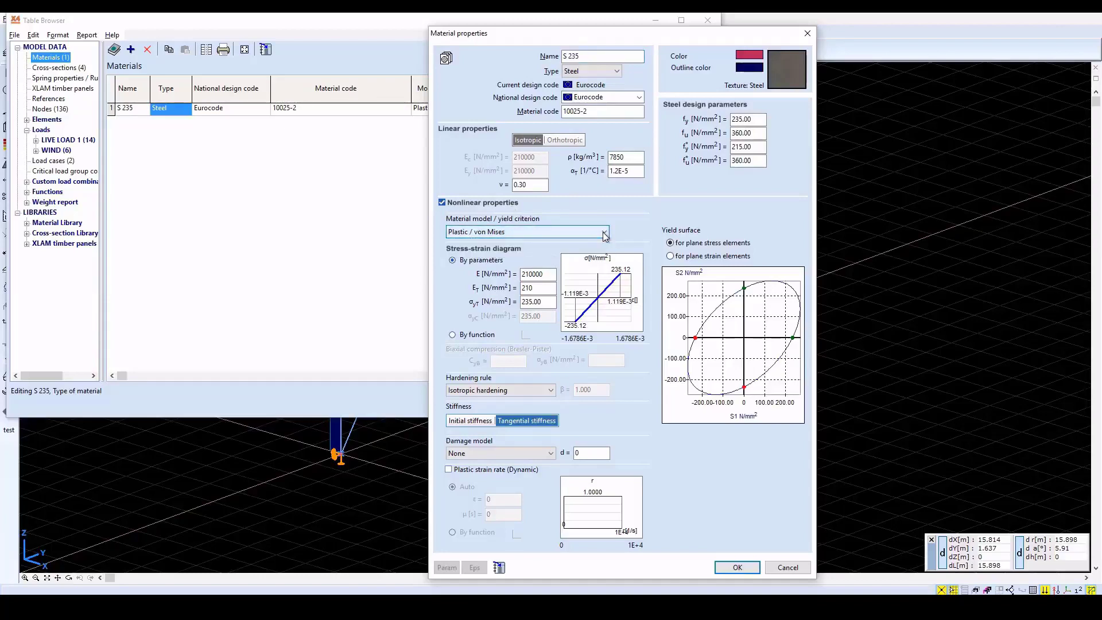
left_click(547, 286)
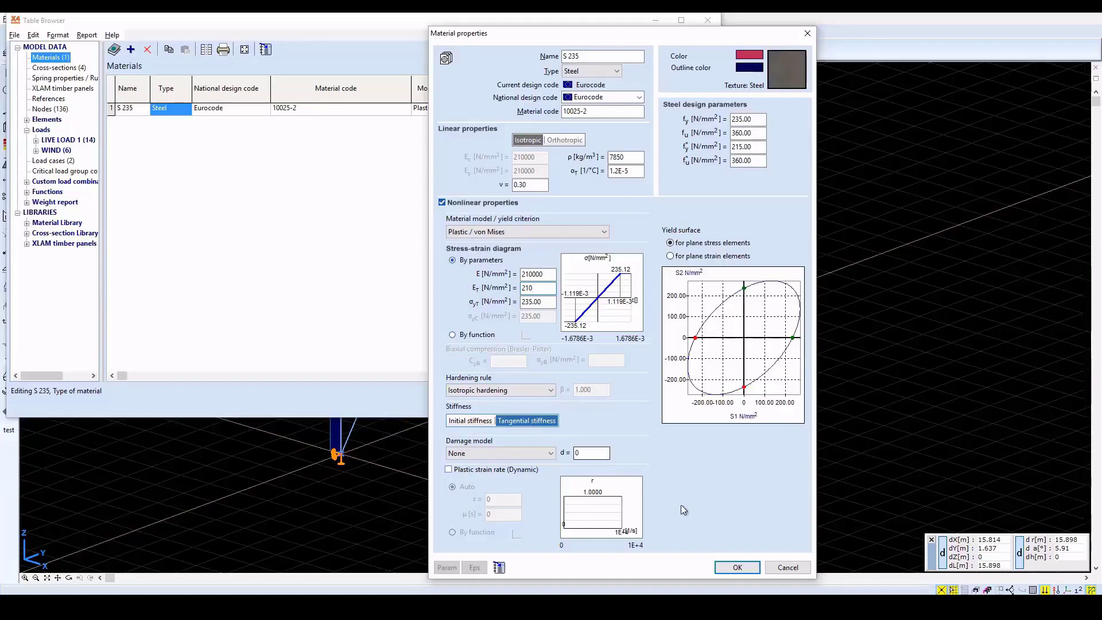
left_click(788, 568)
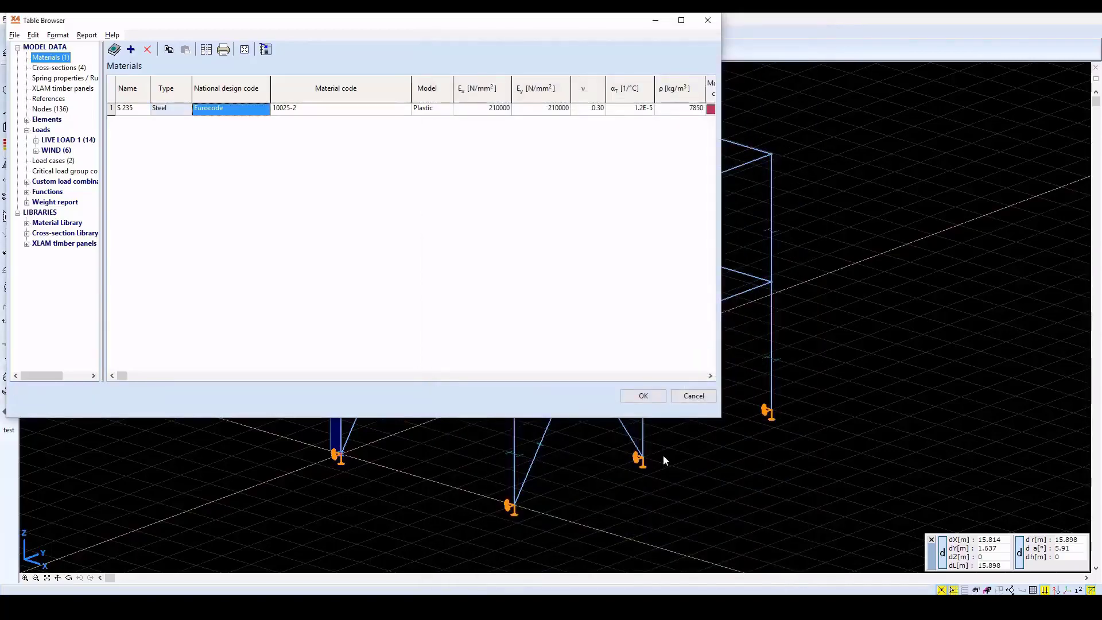
left_click(699, 396)
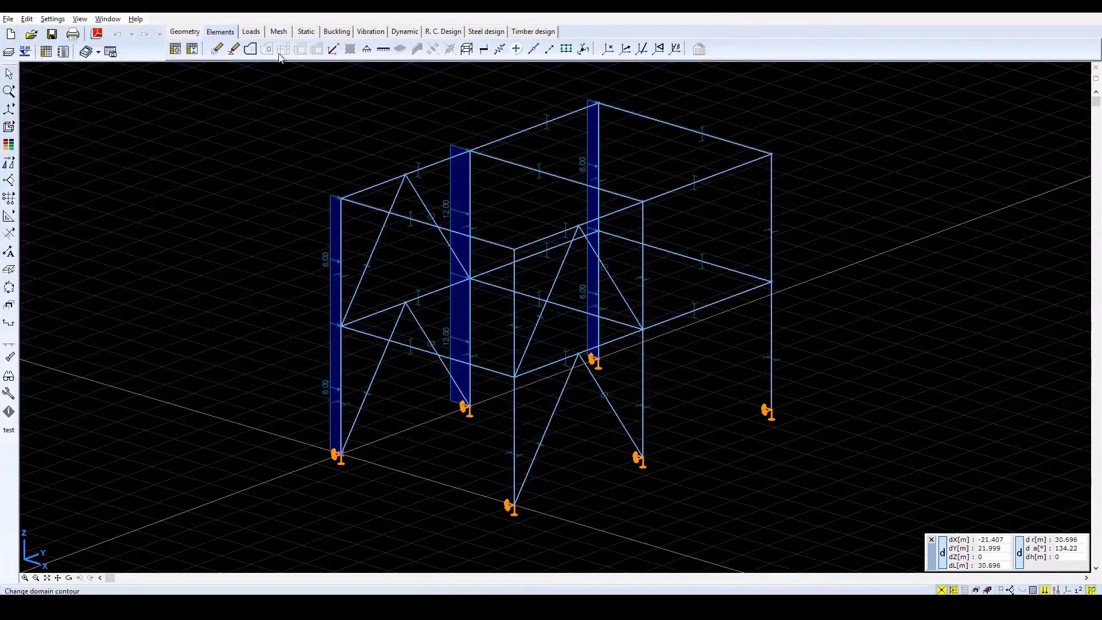
Step: Review the nonlinear static analysis settings for load combination Co.#1 (ULS), then close them without running the analysis
left_click(302, 33)
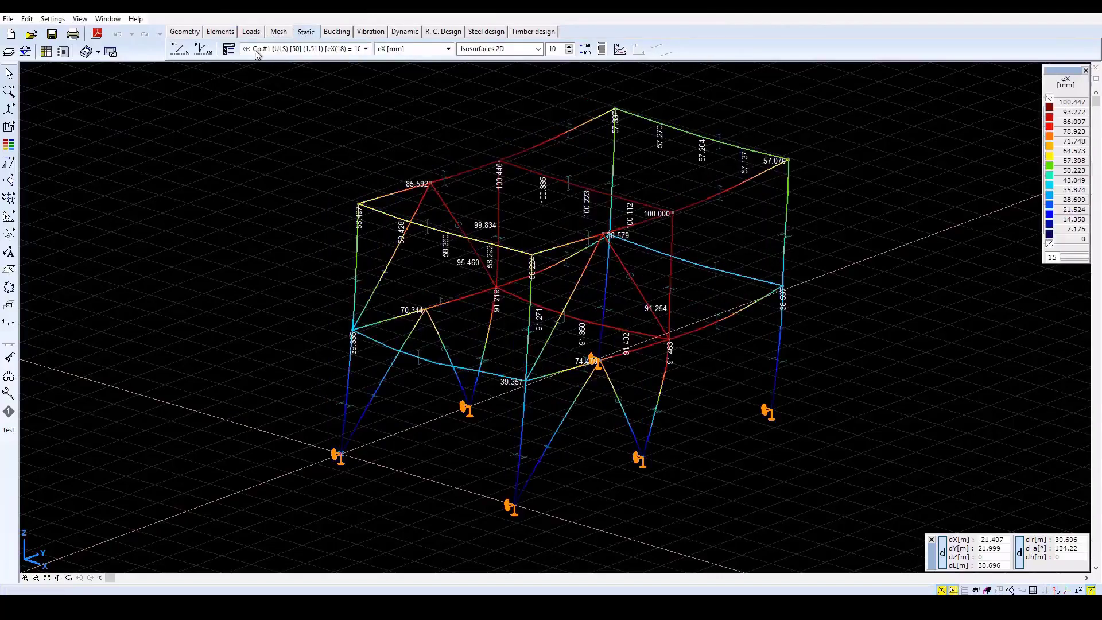
left_click(202, 50)
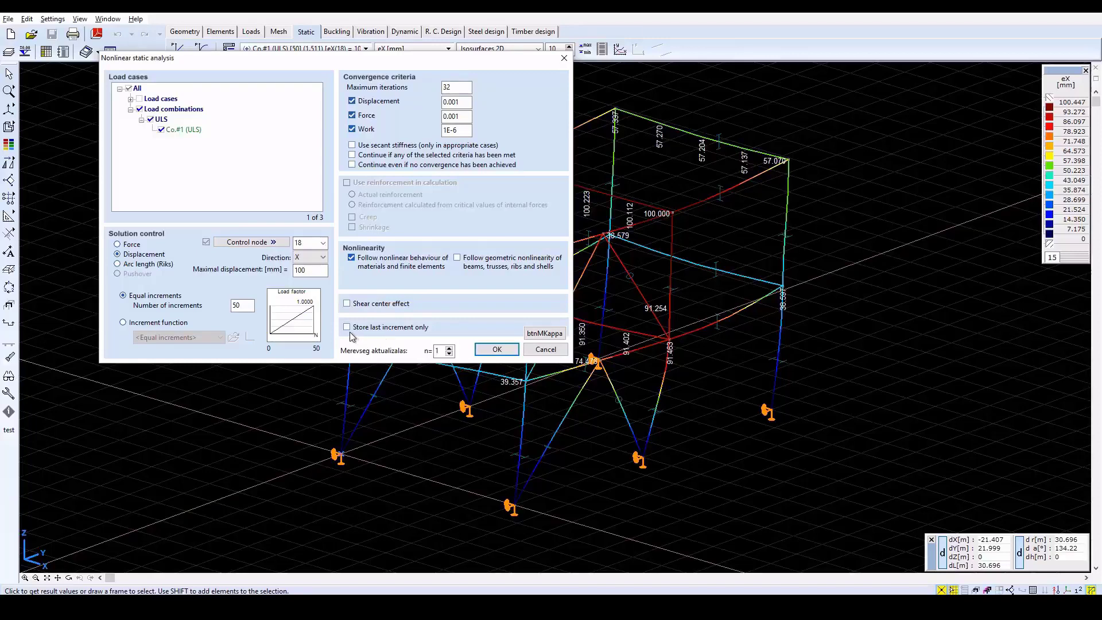
left_click(537, 351)
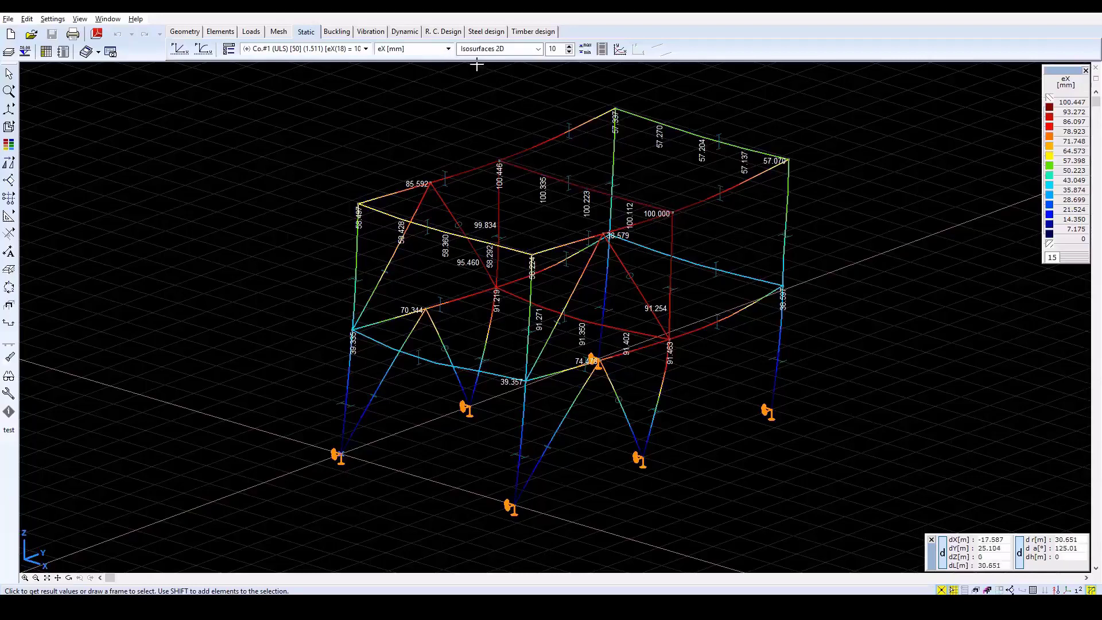
Step: Display the Smax beam stresses of the whole structure as a diagram
left_click(448, 49)
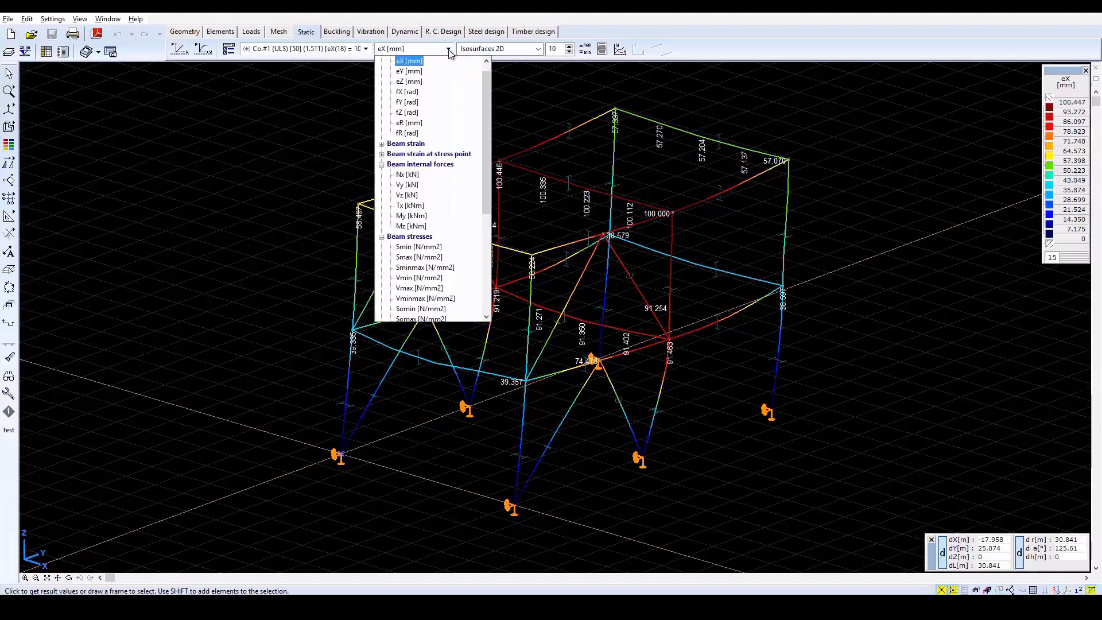
left_click(415, 258)
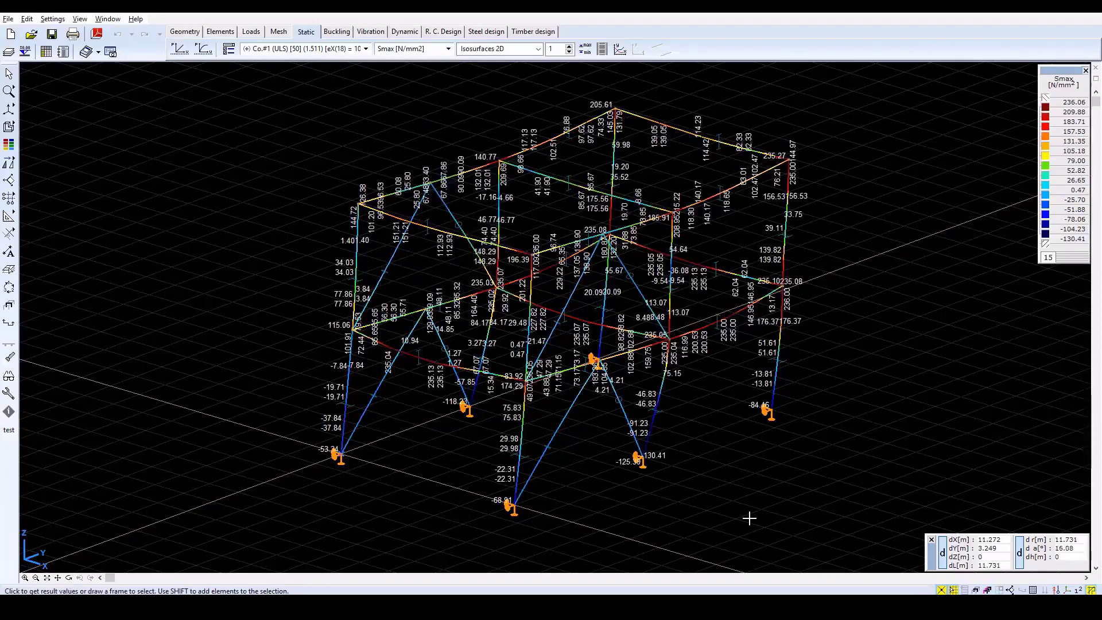
left_click(509, 50)
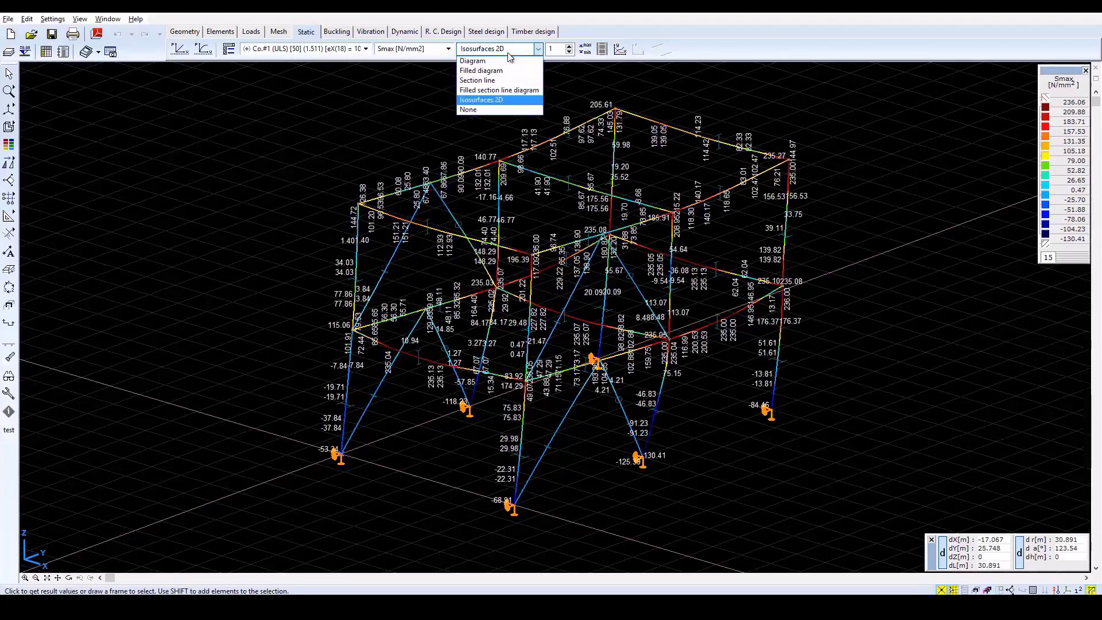
left_click(488, 61)
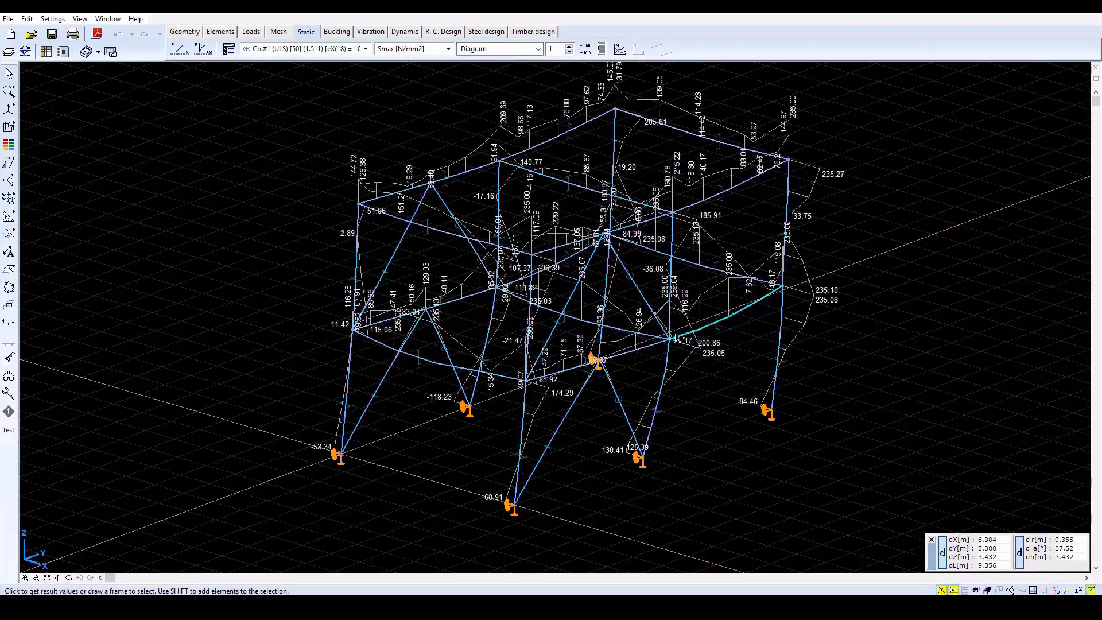
Step: Show only the Intermediate Frame part and display its Sminmax beam stresses as a filled diagram
left_click(976, 589)
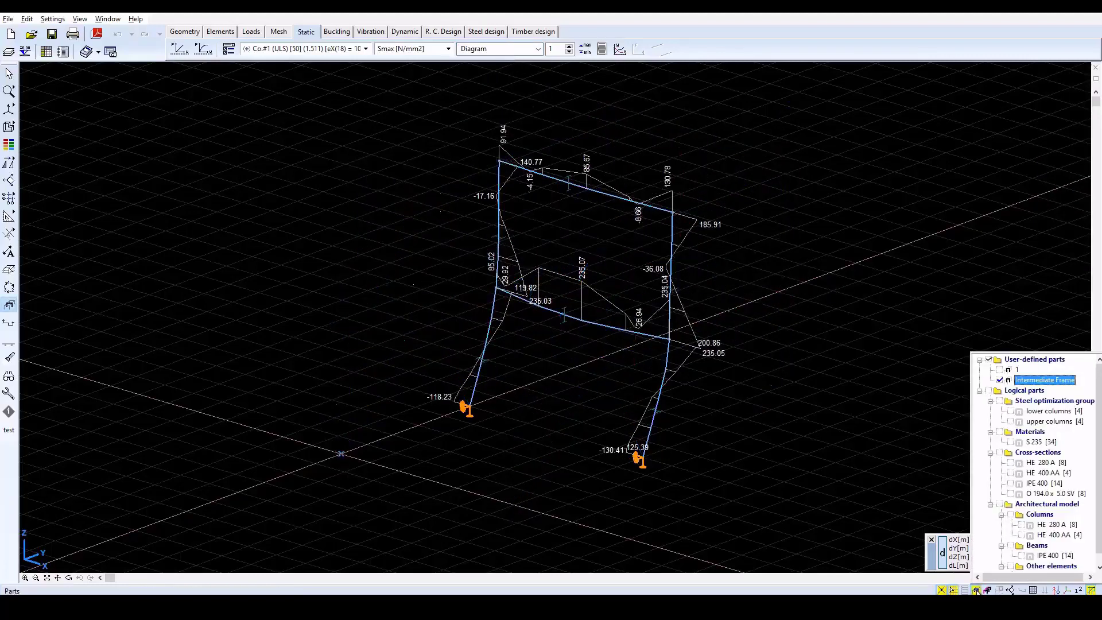
left_click(394, 50)
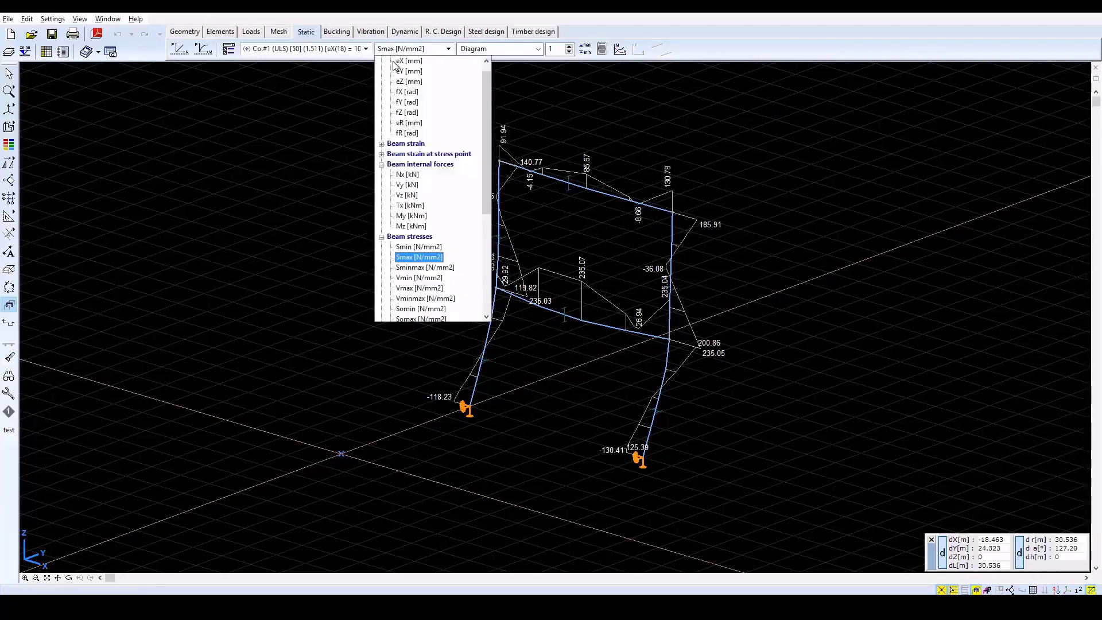
left_click(419, 268)
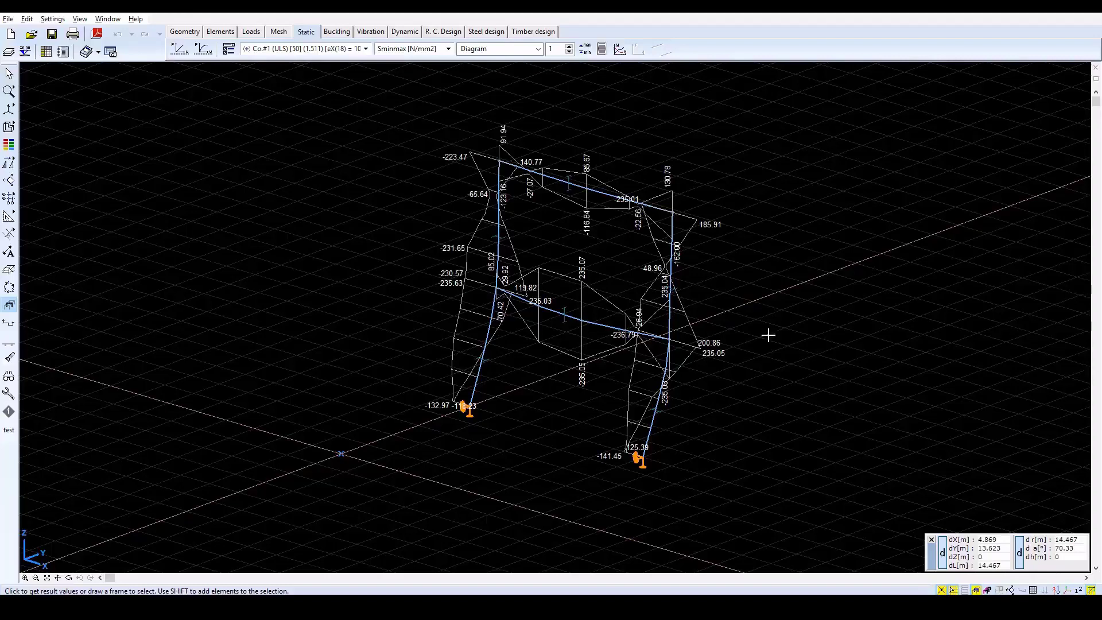
left_click(537, 50)
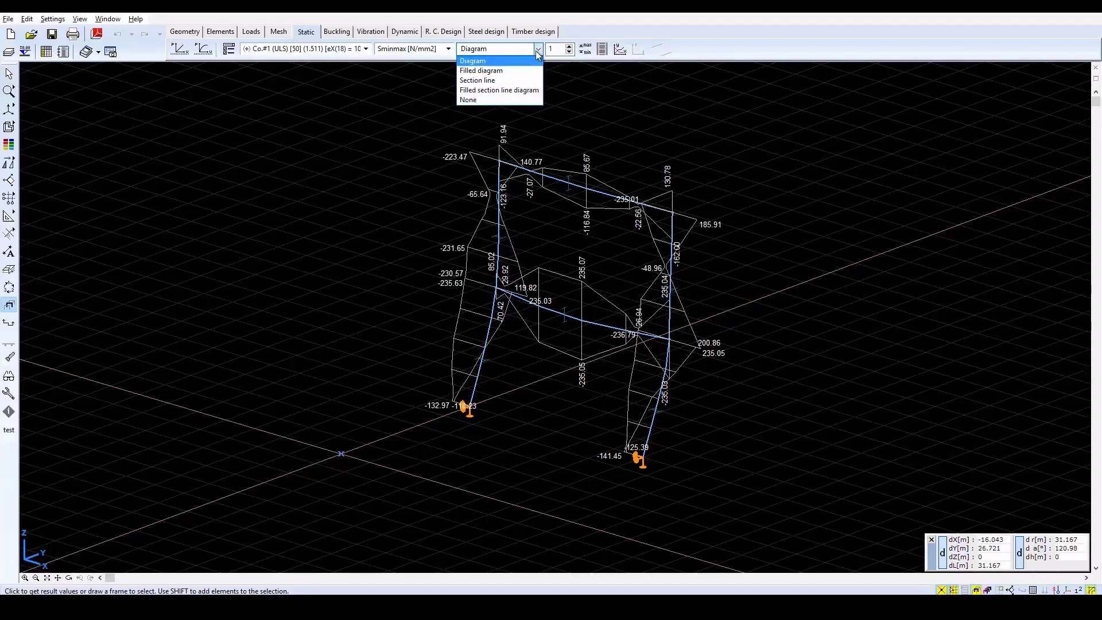
left_click(502, 70)
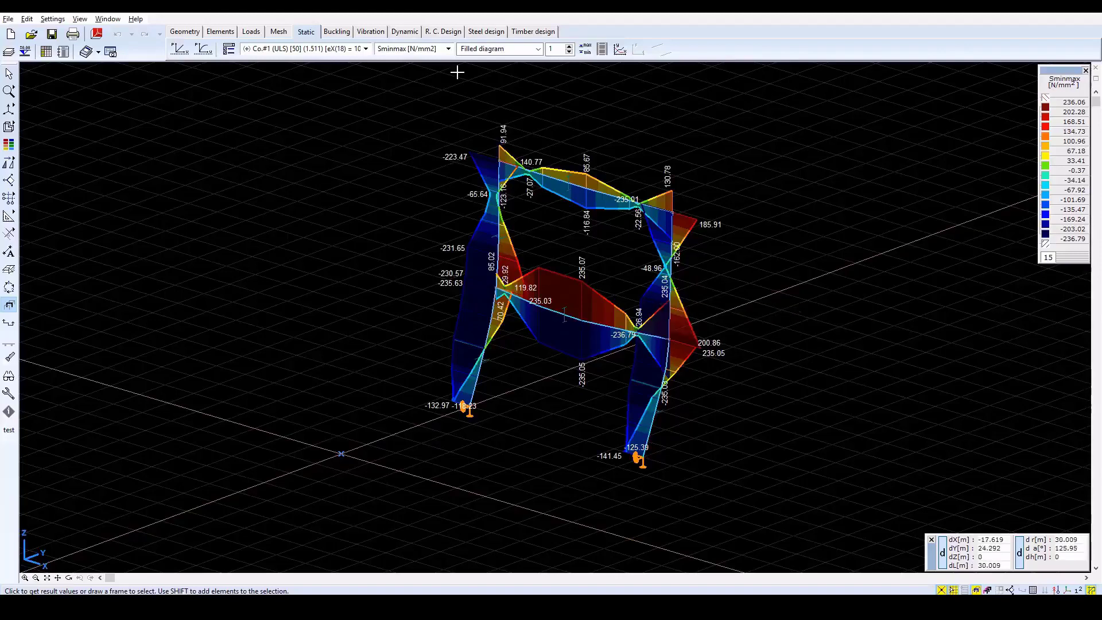
Step: Play the nonlinear analysis animation of the frame's Sminmax stresses and pause it partway through the increments
left_click(602, 50)
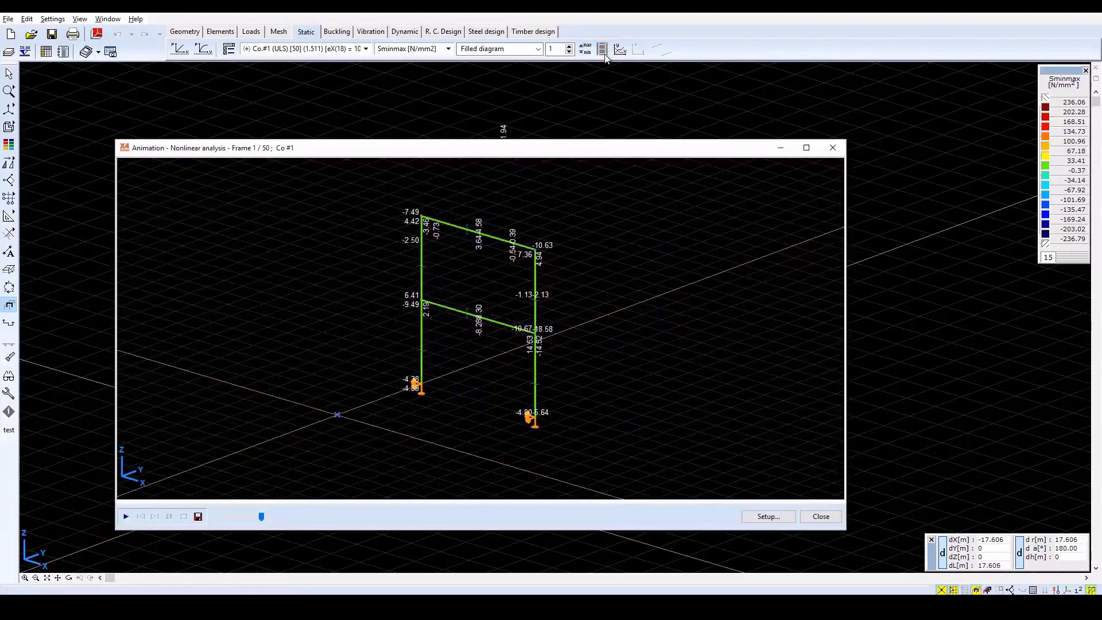
left_click(125, 516)
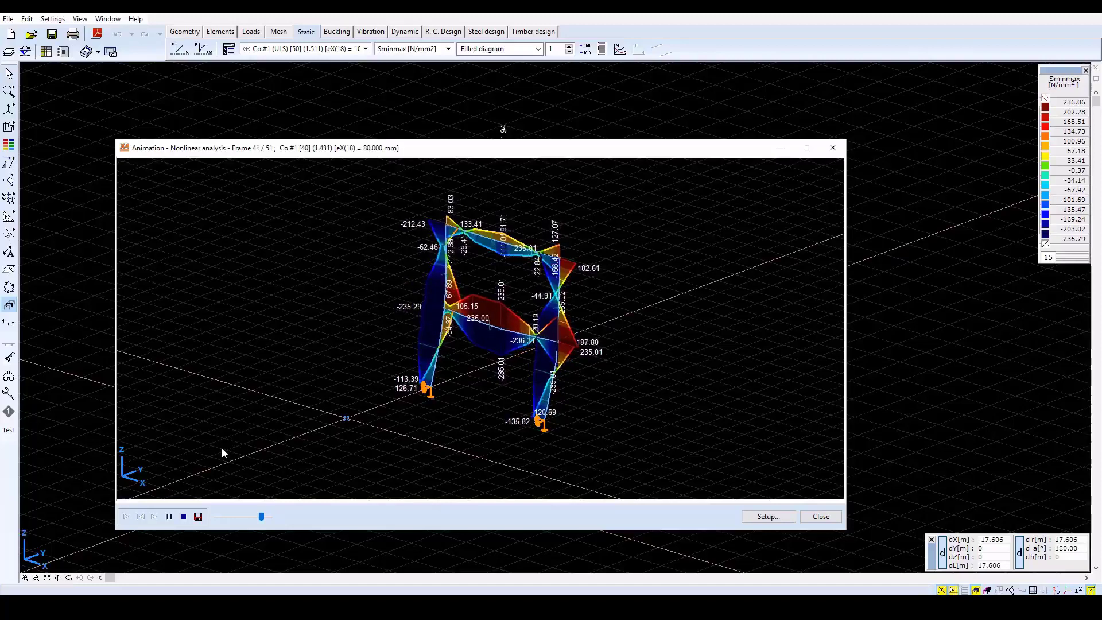
left_click(170, 516)
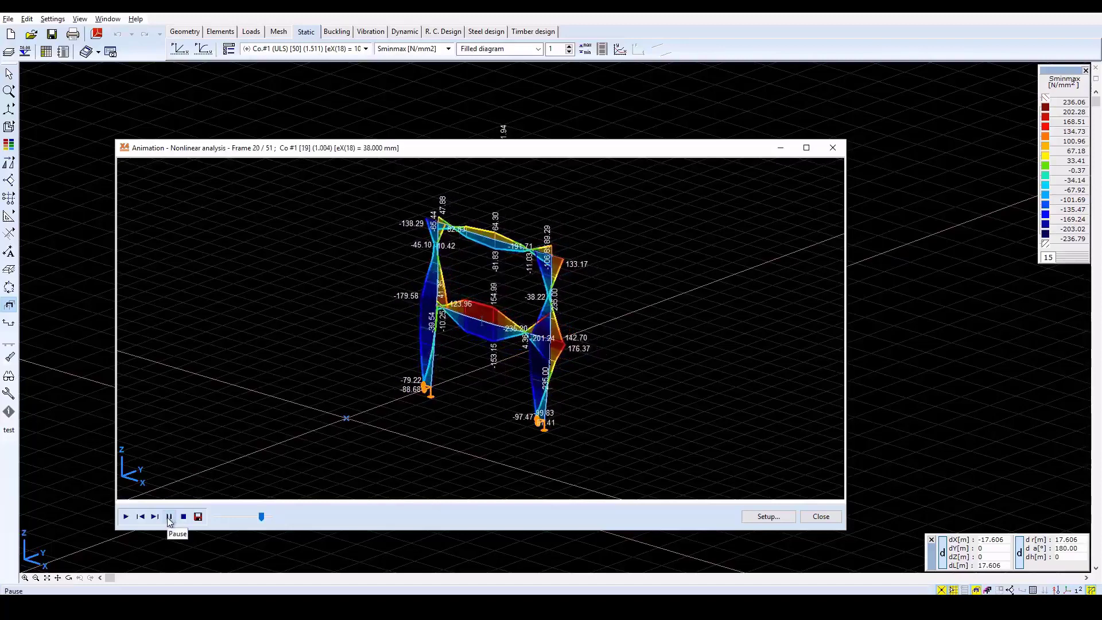
Step: Step through the paused animation back to frame 14 (eX = 26 mm) to examine the onset of yielding, then close it
left_click(155, 517)
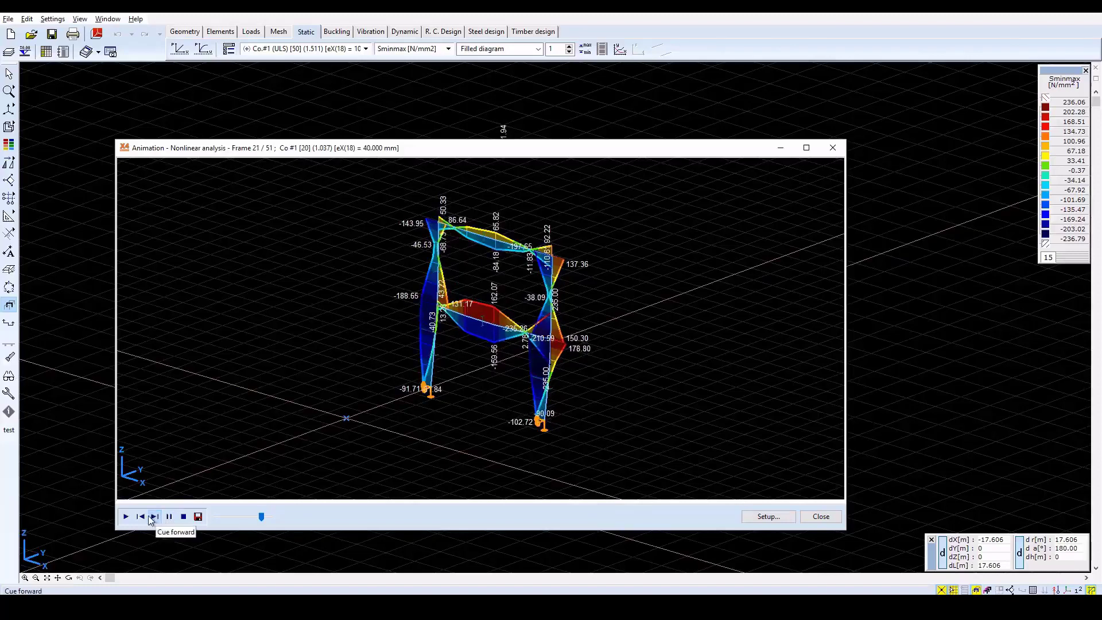
left_click(142, 517)
left_click(142, 518)
left_click(141, 518)
left_click(141, 519)
left_click(141, 519)
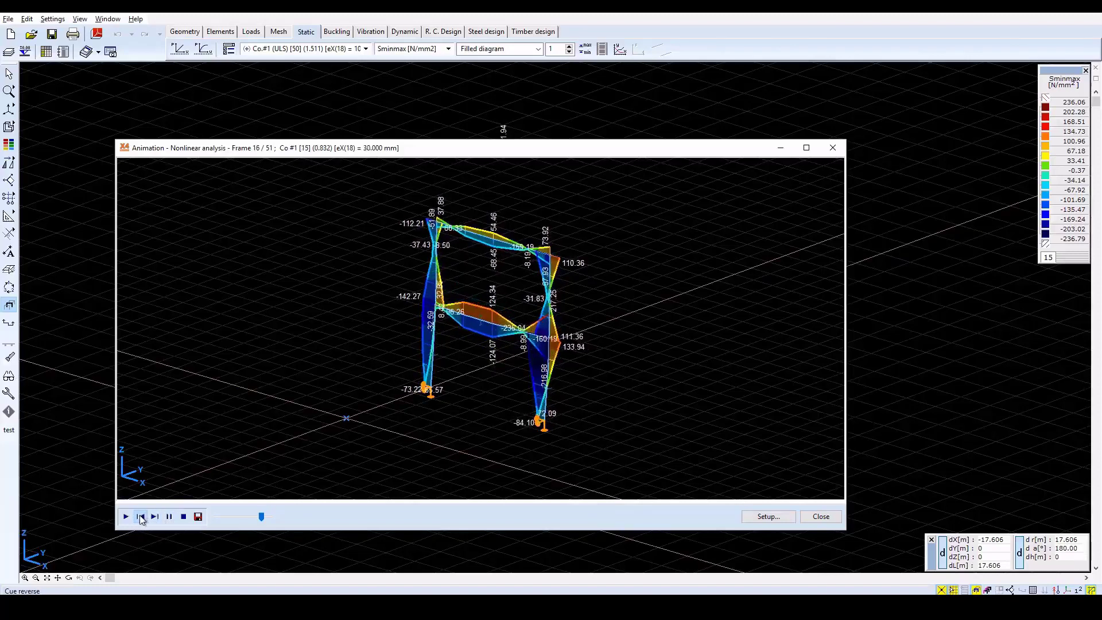
left_click(141, 519)
left_click(141, 518)
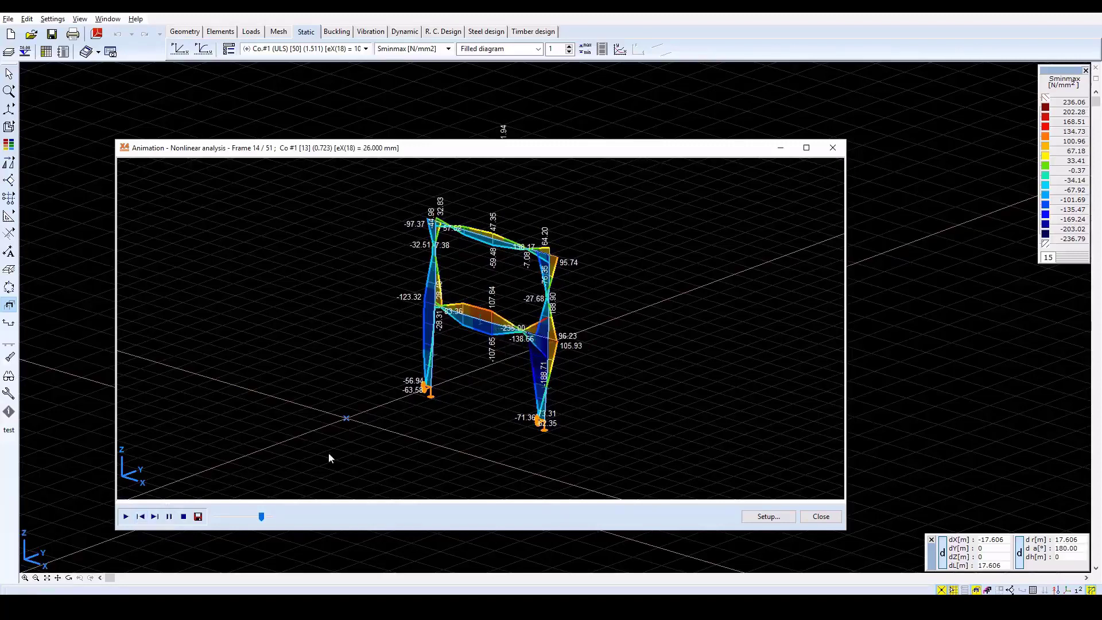
left_click(821, 517)
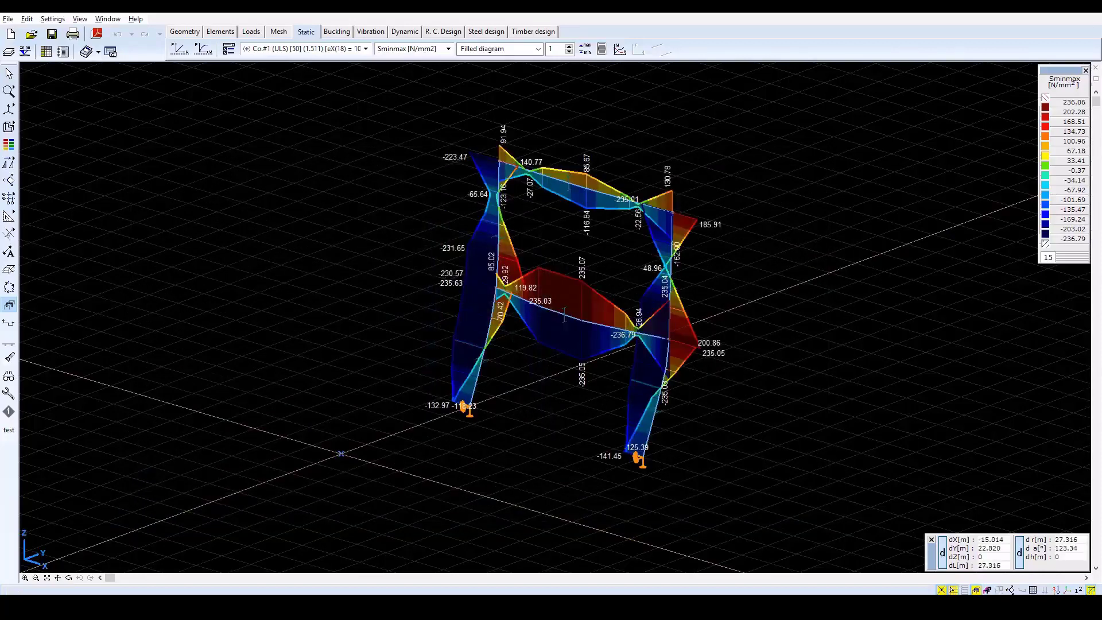
Step: Open the nonlinear analysis load-displacement diagram and move its marker to increment 13
left_click(620, 49)
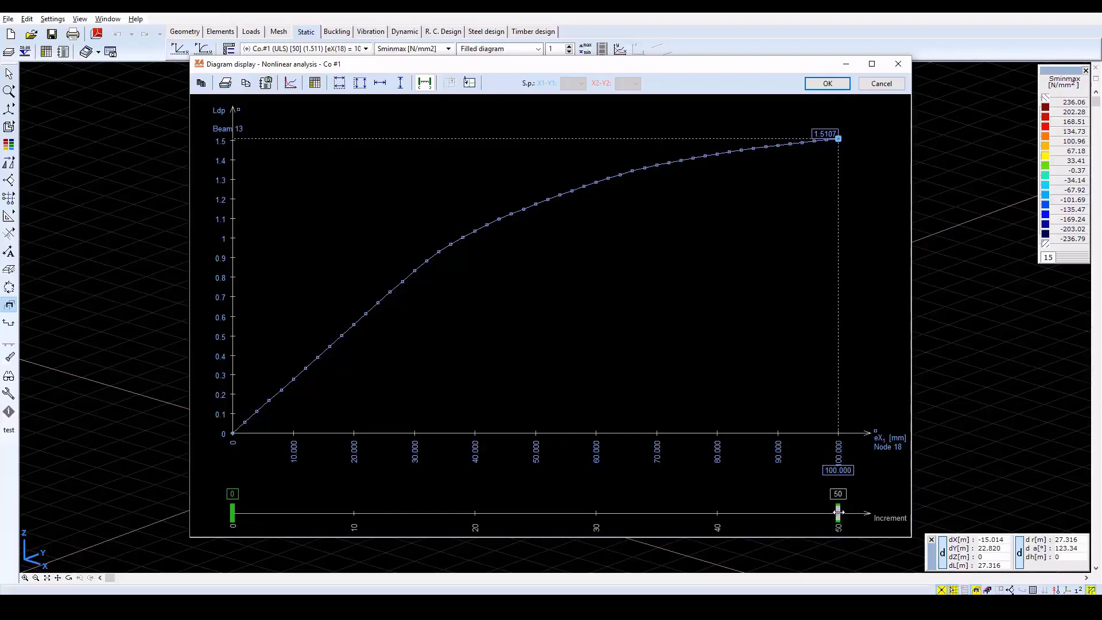
left_click_drag(836, 516, 394, 526)
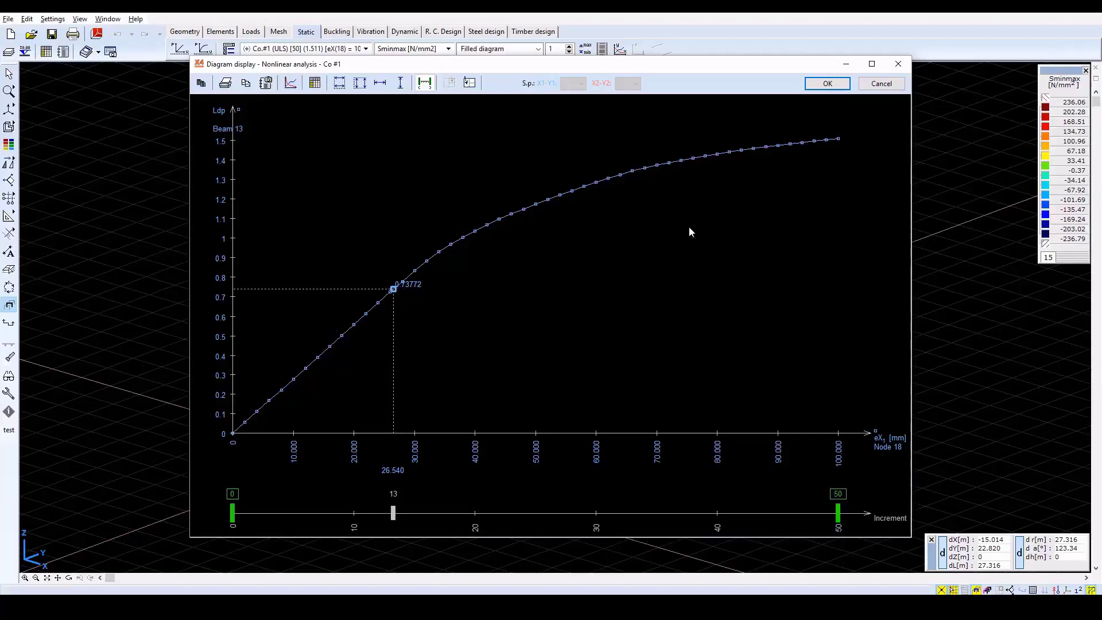
Step: Add an x2-y2 diagram plotting Smax of Beam 13 against the eZ displacement at Node 54
left_click(291, 83)
left_click(444, 179)
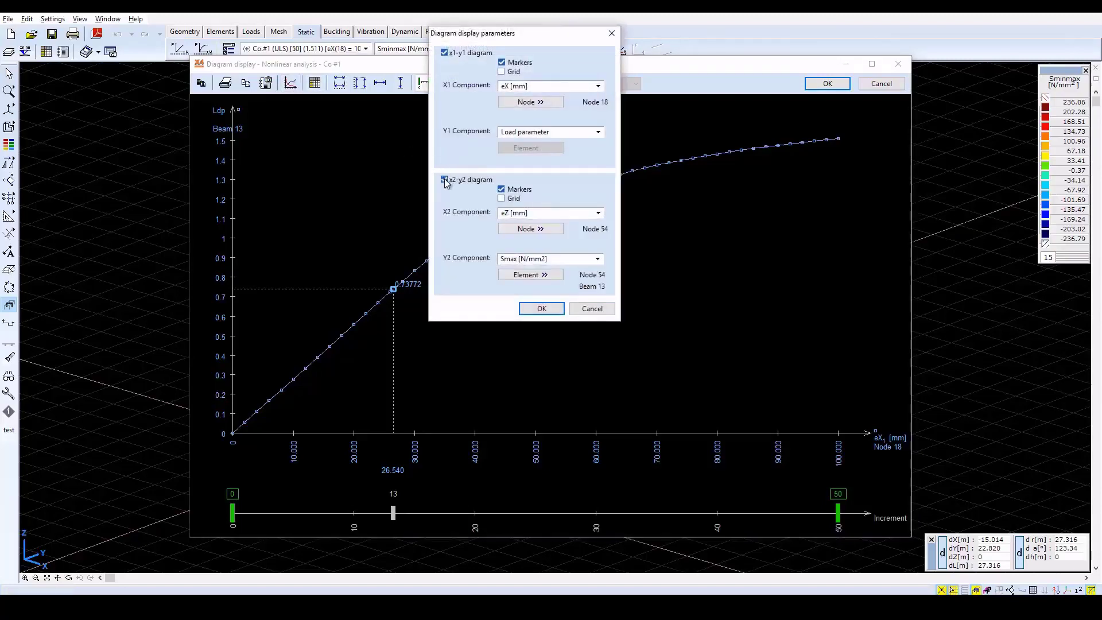
left_click(533, 229)
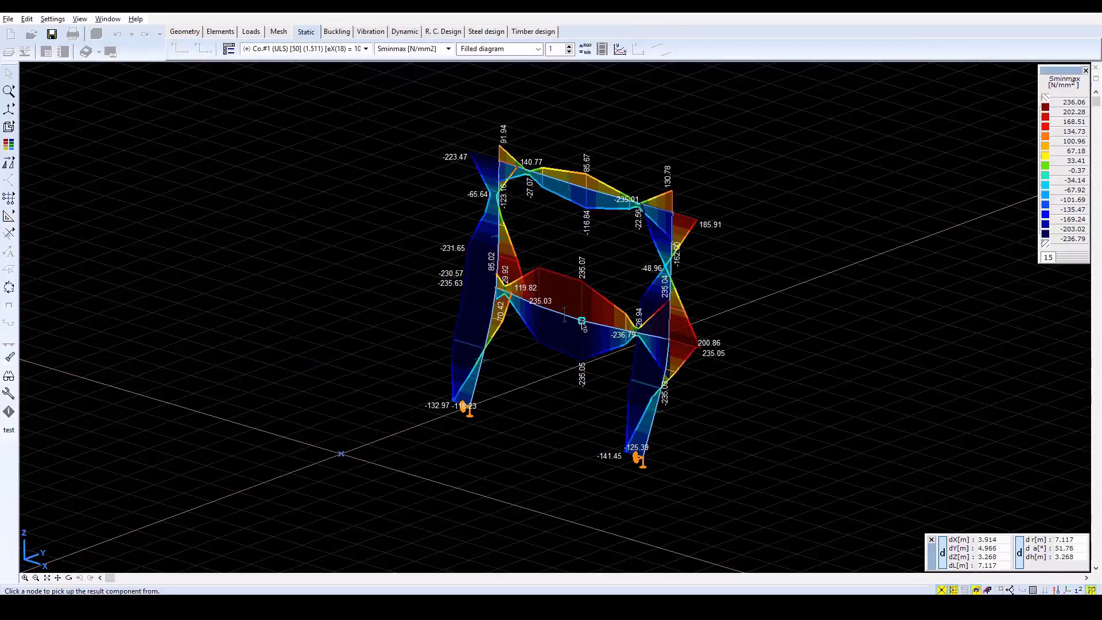
left_click(582, 322)
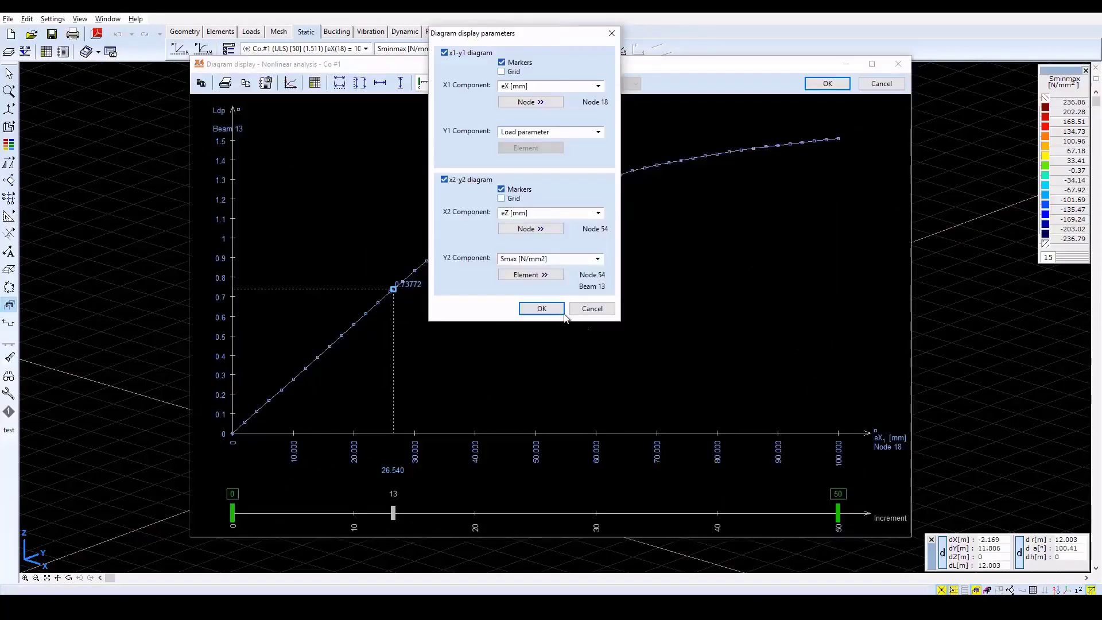
left_click(597, 259)
left_click(598, 258)
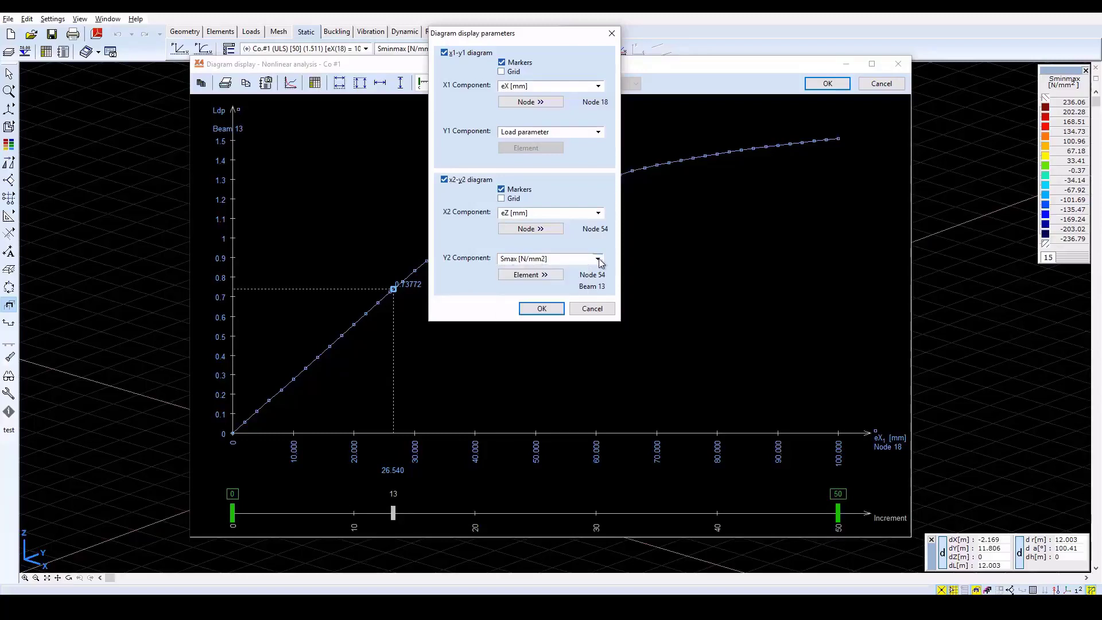
left_click(542, 308)
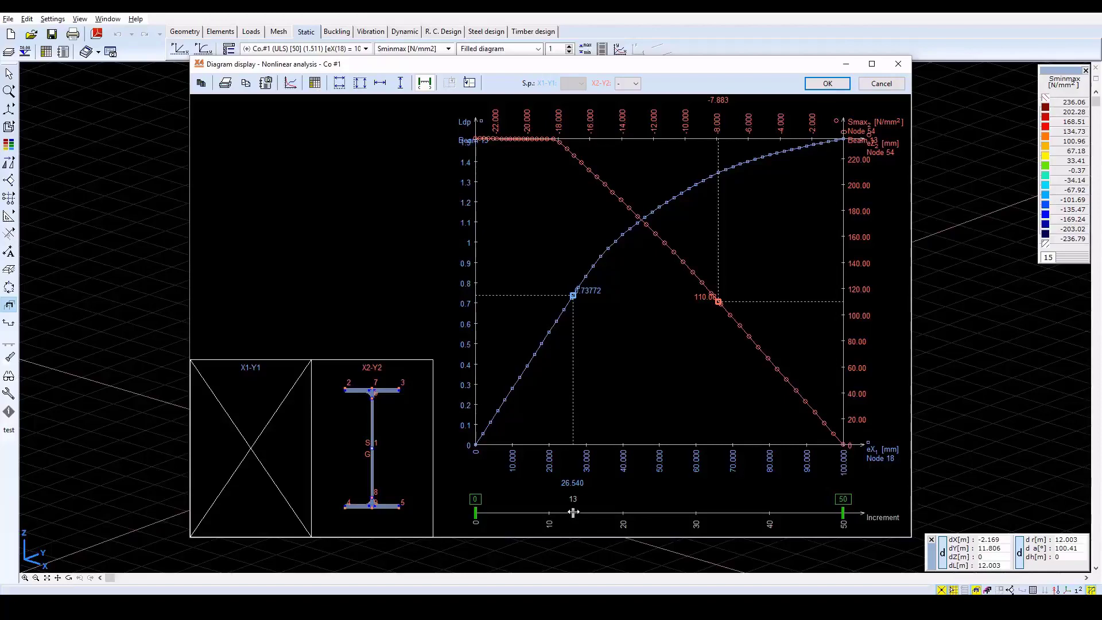
Step: Move the diagram marker to increment 33 to examine the beam's stress there, then close the diagram display
left_click_drag(573, 512, 652, 513)
left_click_drag(691, 518, 718, 526)
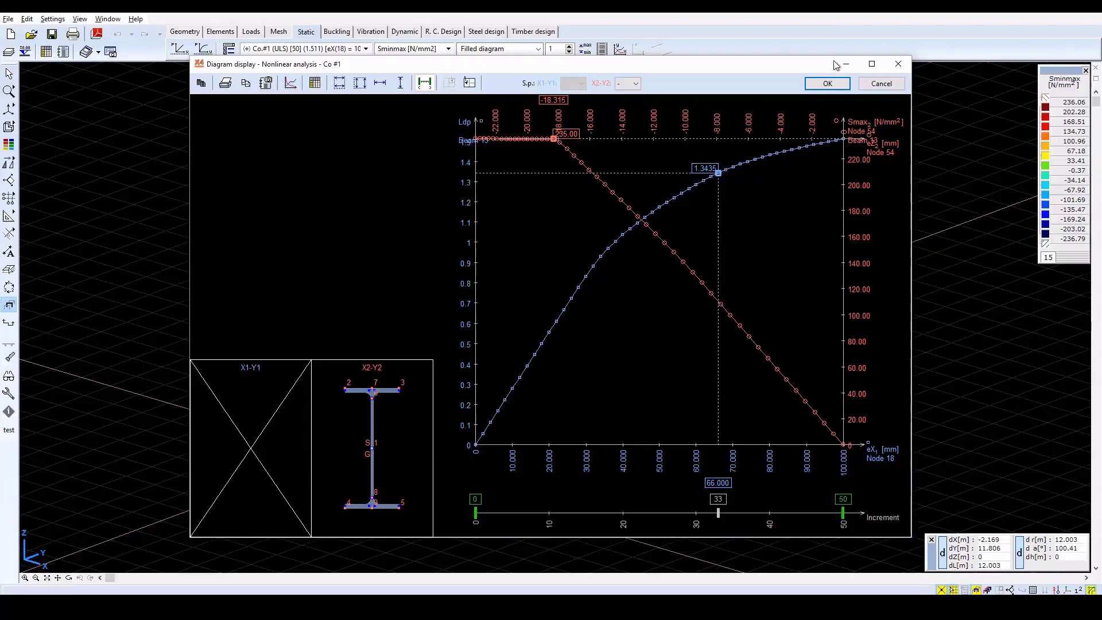
left_click(835, 84)
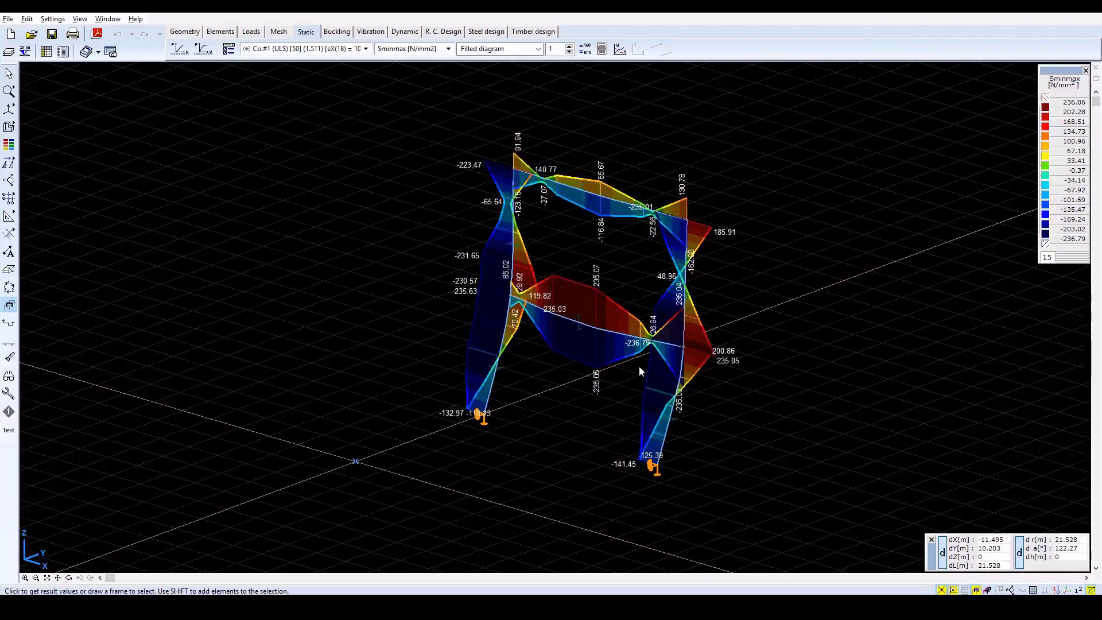
Step: Display the frame's Sminmax stress results for load increment 13 (eX = 26 mm)
left_click(322, 50)
scroll(323, 94, "up", 4)
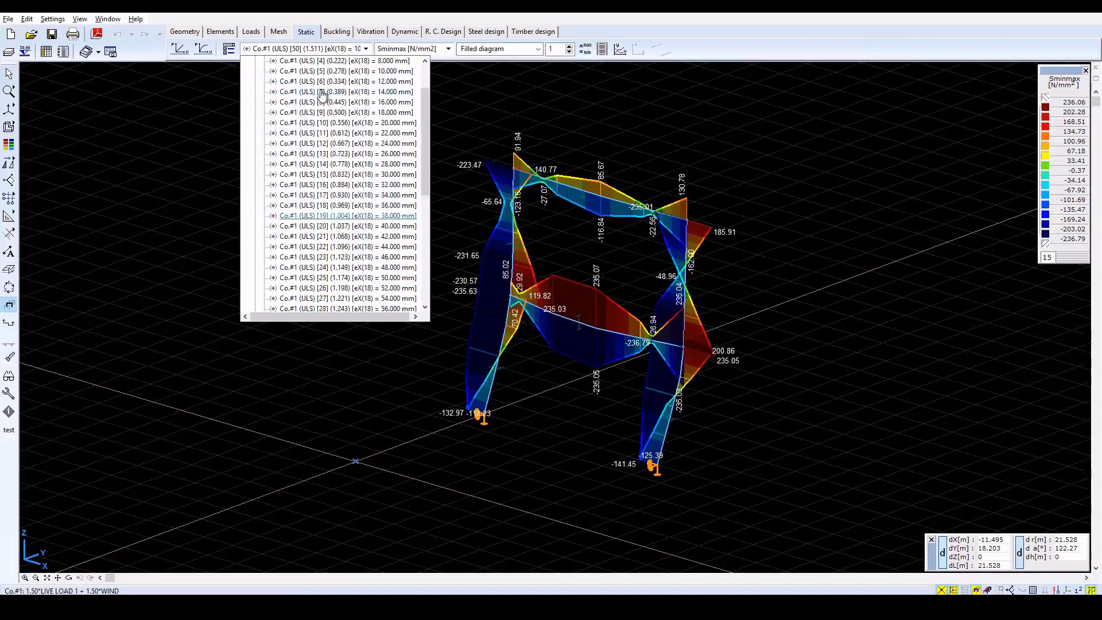
scroll(321, 94, "up", 2)
left_click(338, 207)
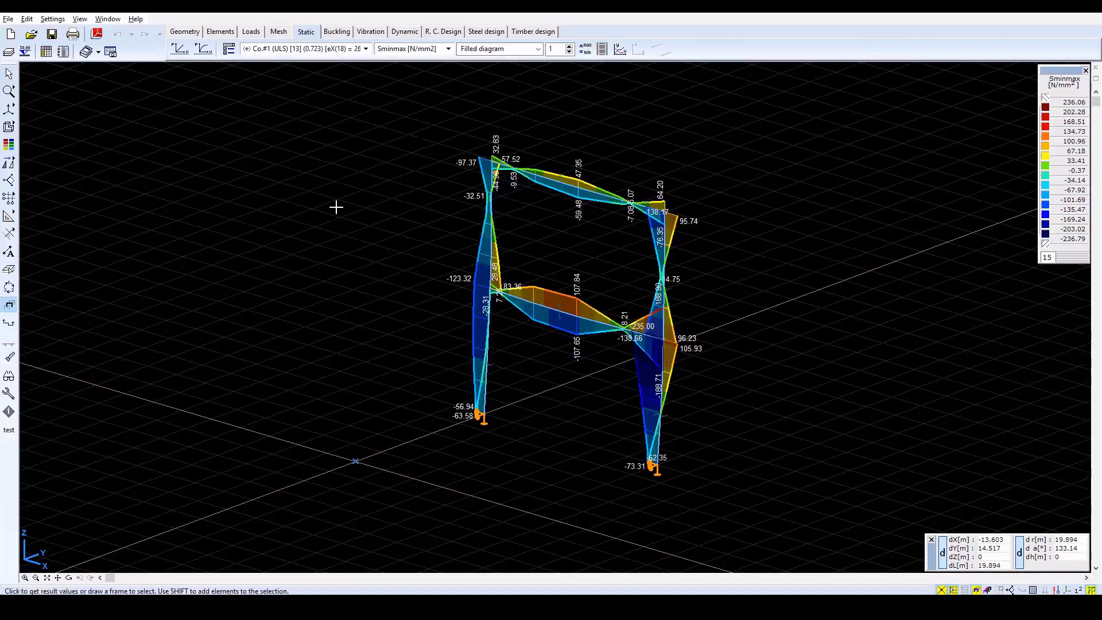
Step: Open the detailed stress diagrams of the right-hand lower column and move the examined cross-section to x = 3.494 m near its upper end
left_click(662, 398)
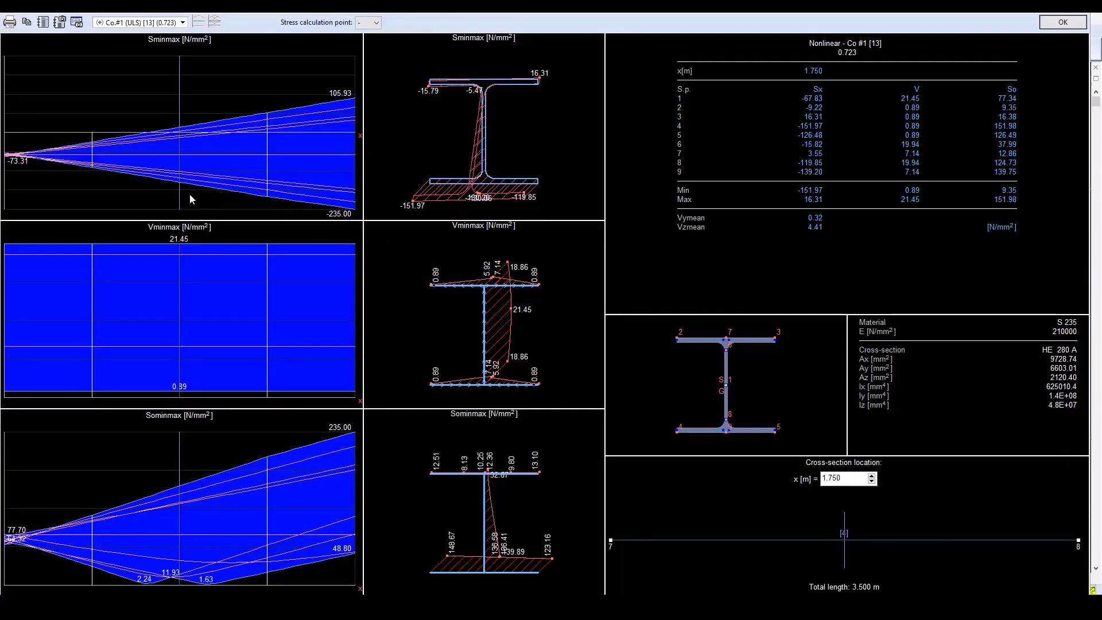
left_click_drag(179, 191, 354, 213)
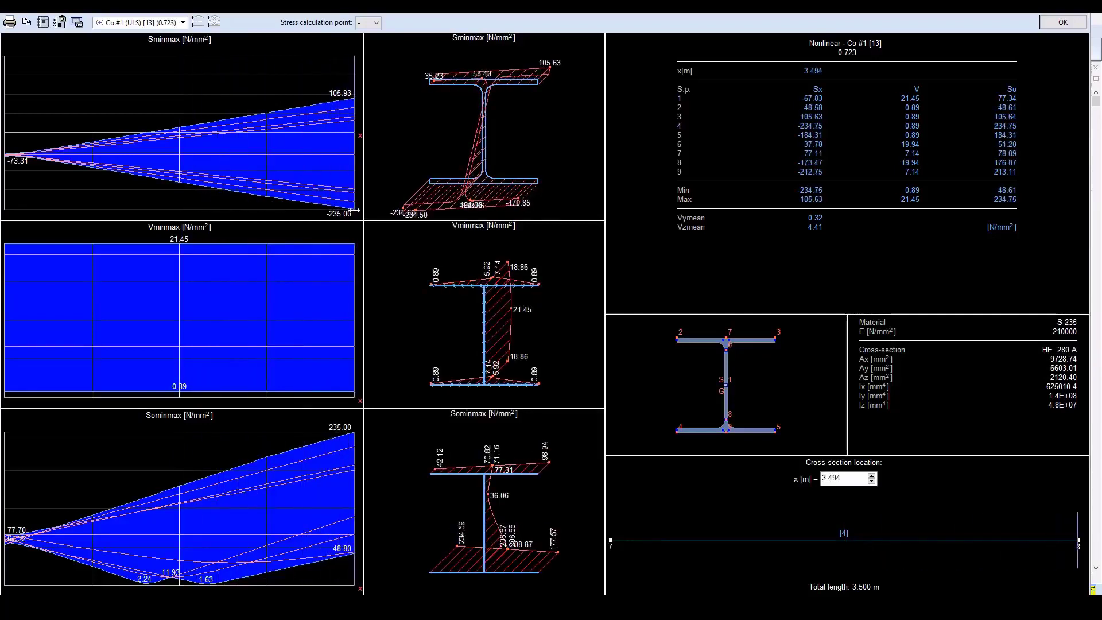
Step: Step through the load increments from 13 to 50 to examine how yielding spreads over the column's cross-section, then close the stress diagrams
left_click(159, 23)
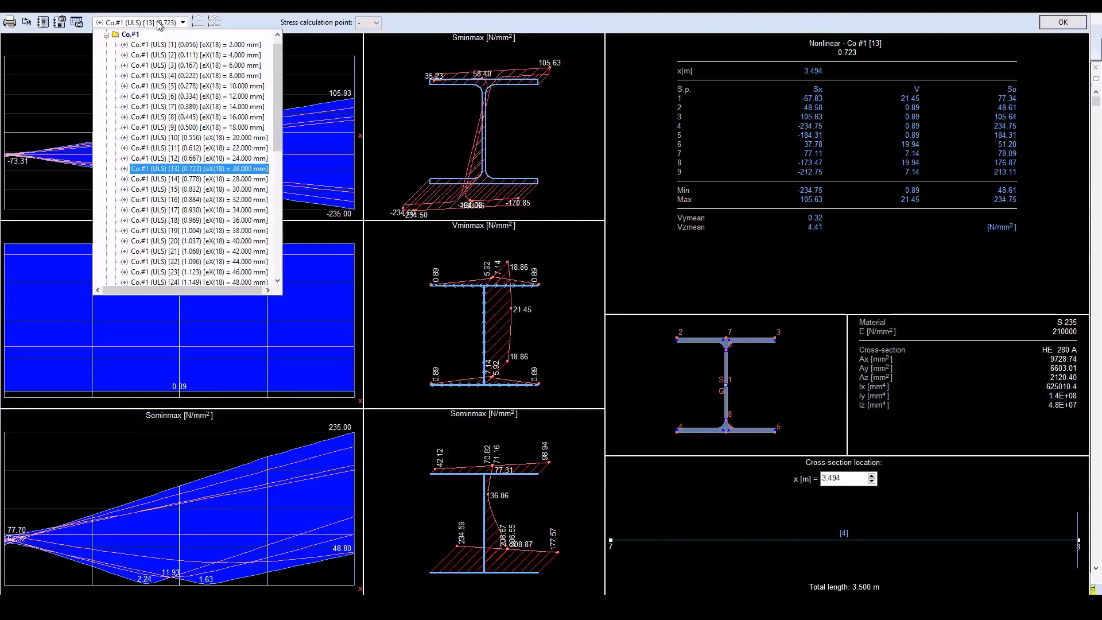
key("Down")
key("Down")
key("Down")
key("Down")
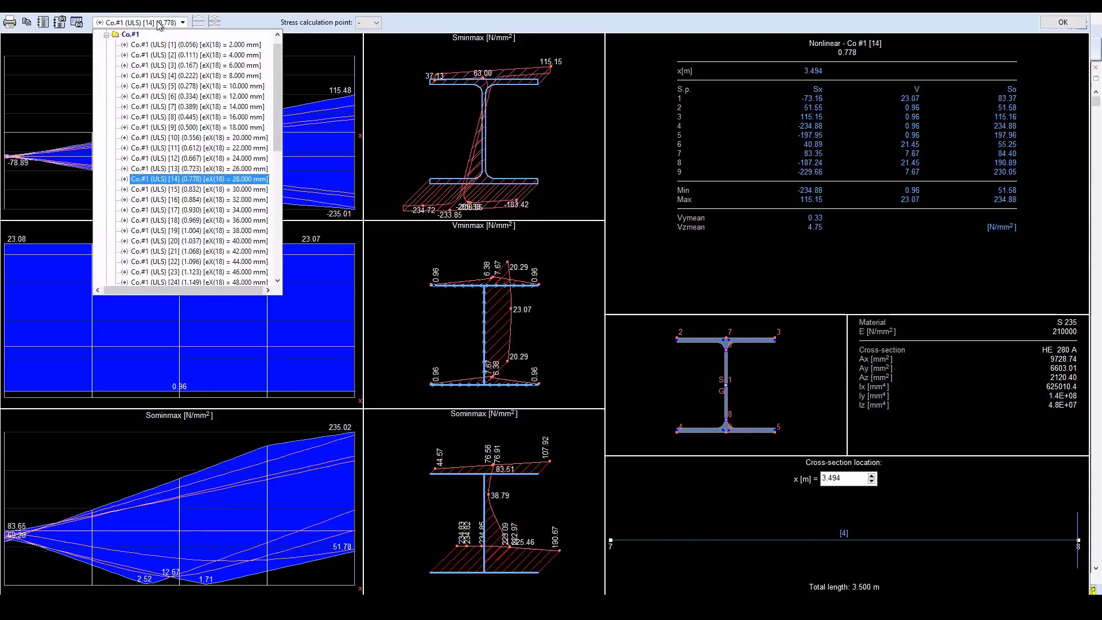
key("Down")
key("Down")
key("Down")
key("Down")
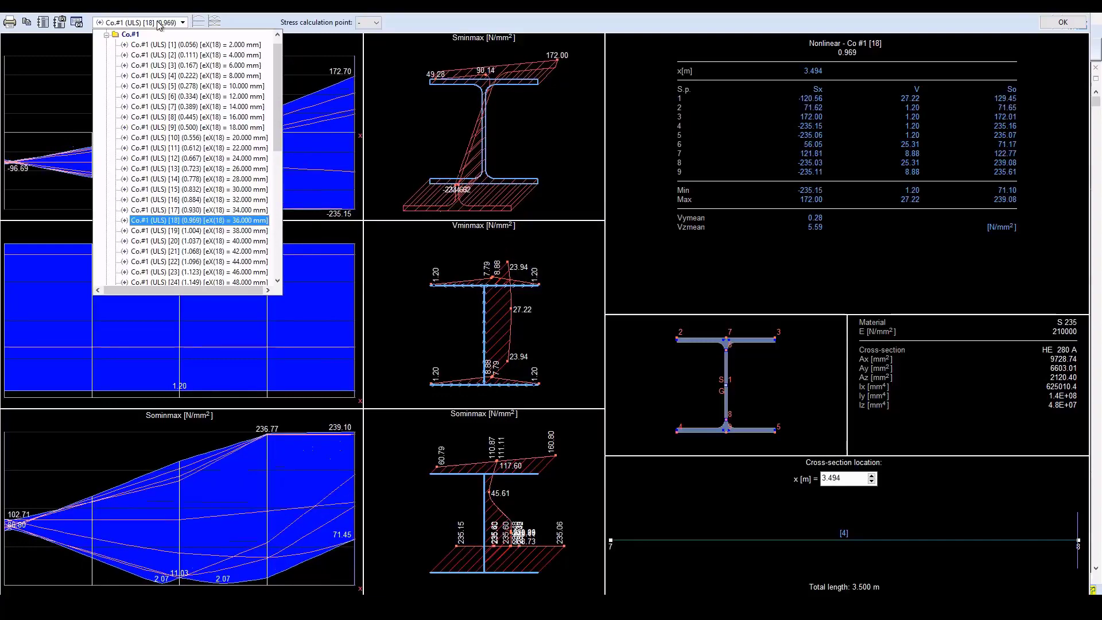
key("Down")
key("Down")
key("Down")
key("Down")
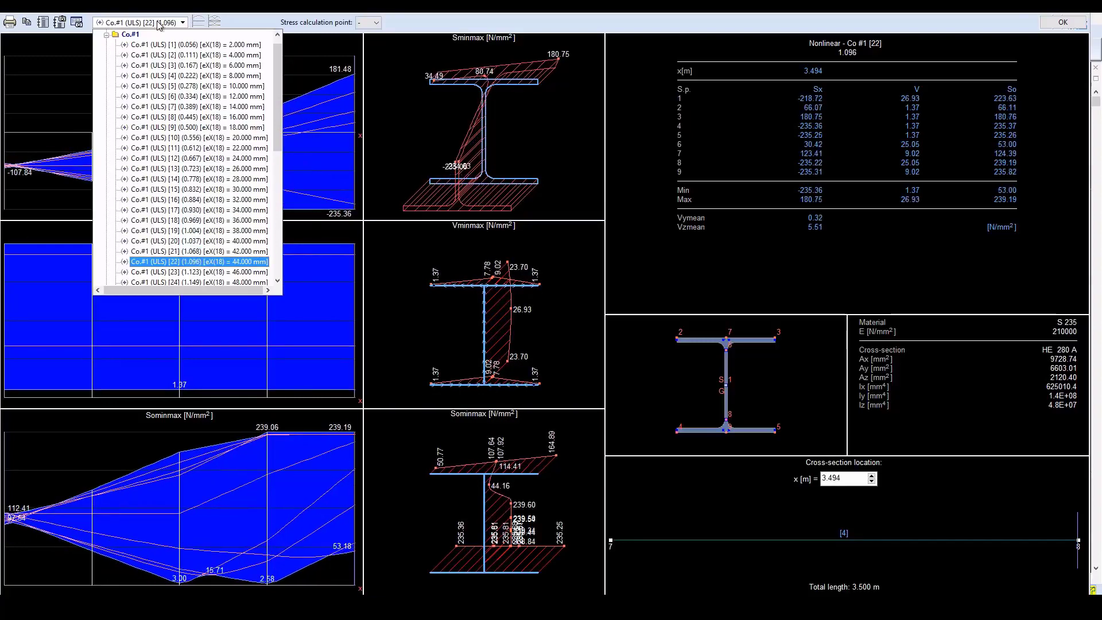
key("Down")
key("Down")
key("Down")
key("Down")
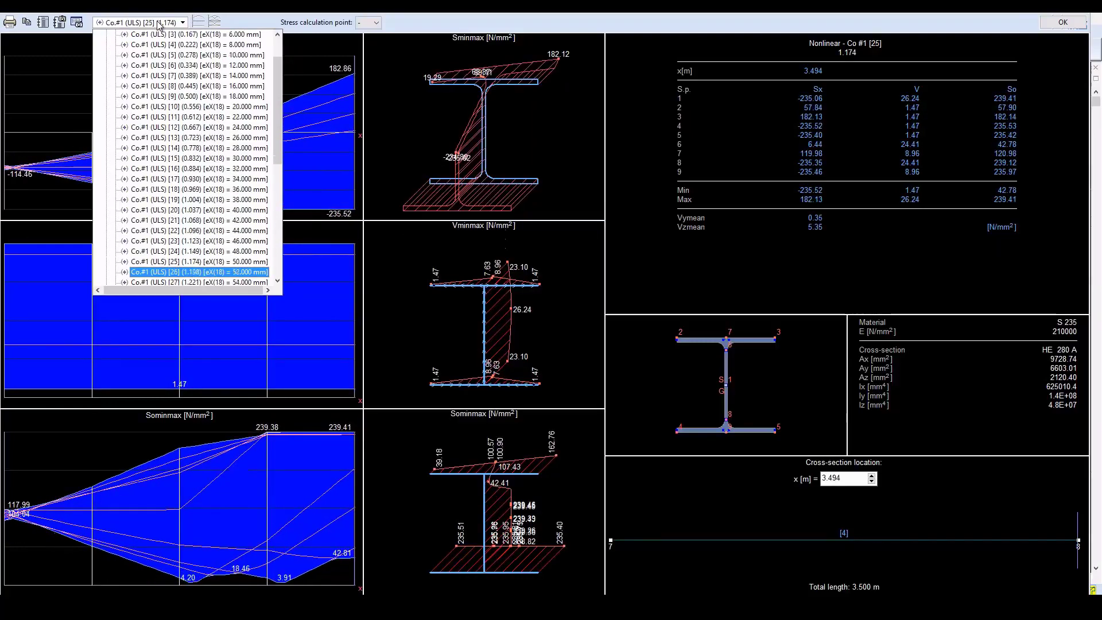
key("Down")
key("Down")
key("Down")
key("Down")
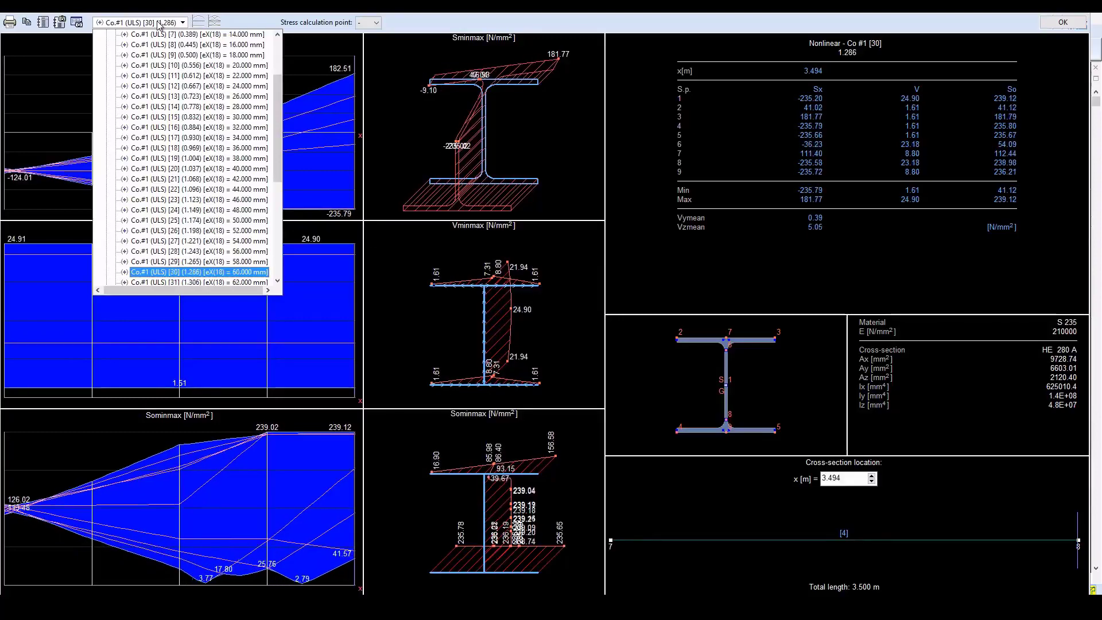
key("Down")
key("Down")
key("Down")
key("Down")
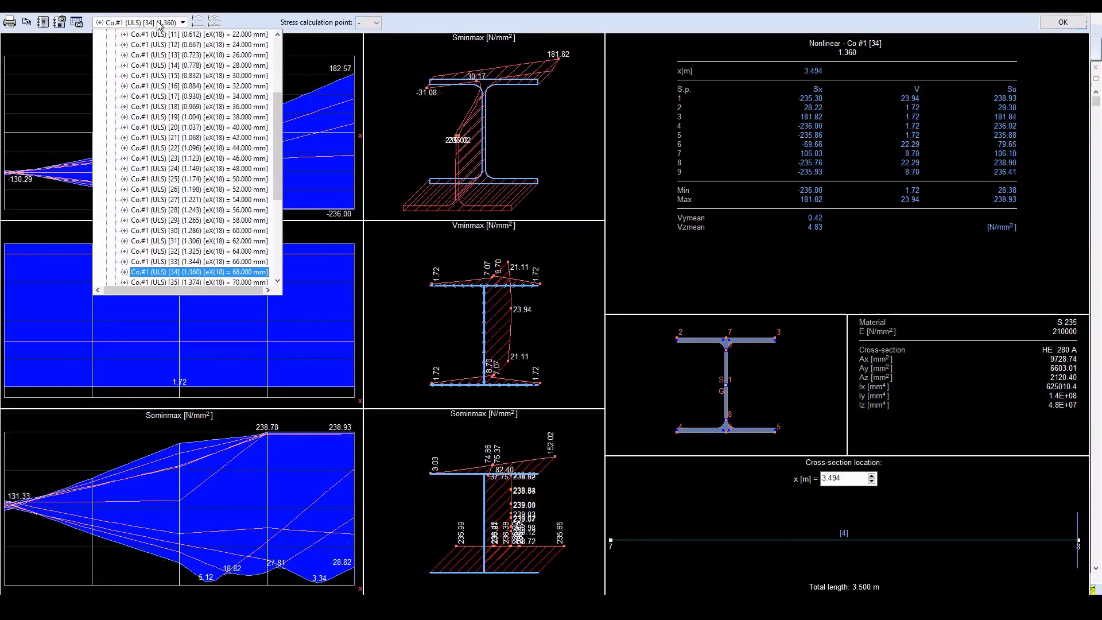
key("Down")
key("Down")
key("Down")
key("Down")
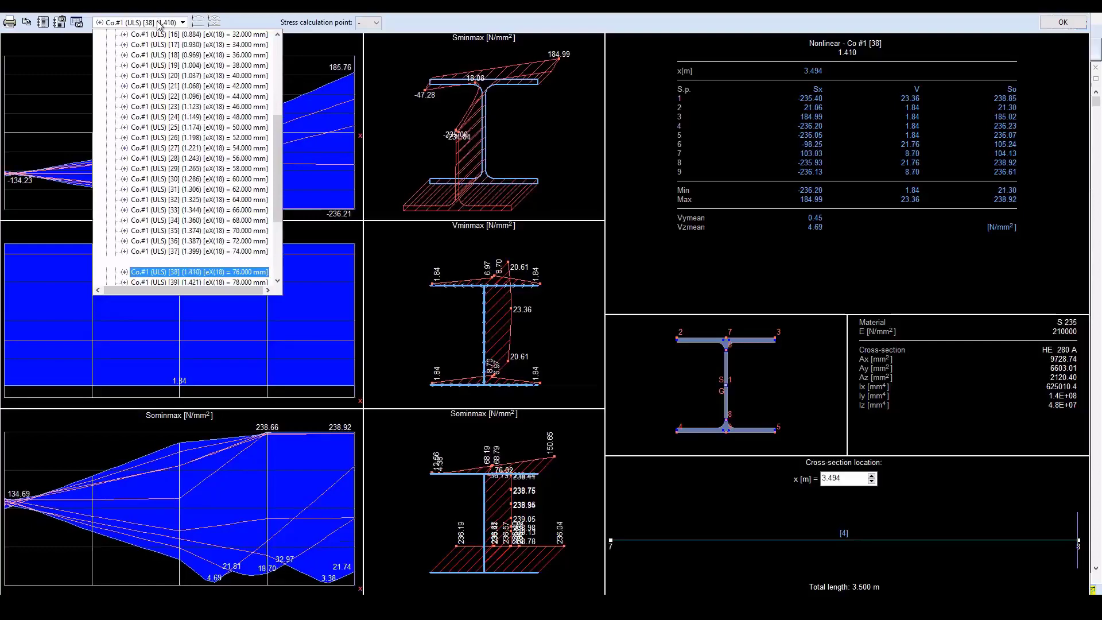
key("Down")
key("Down")
key("Down")
key("Down")
key("Down")
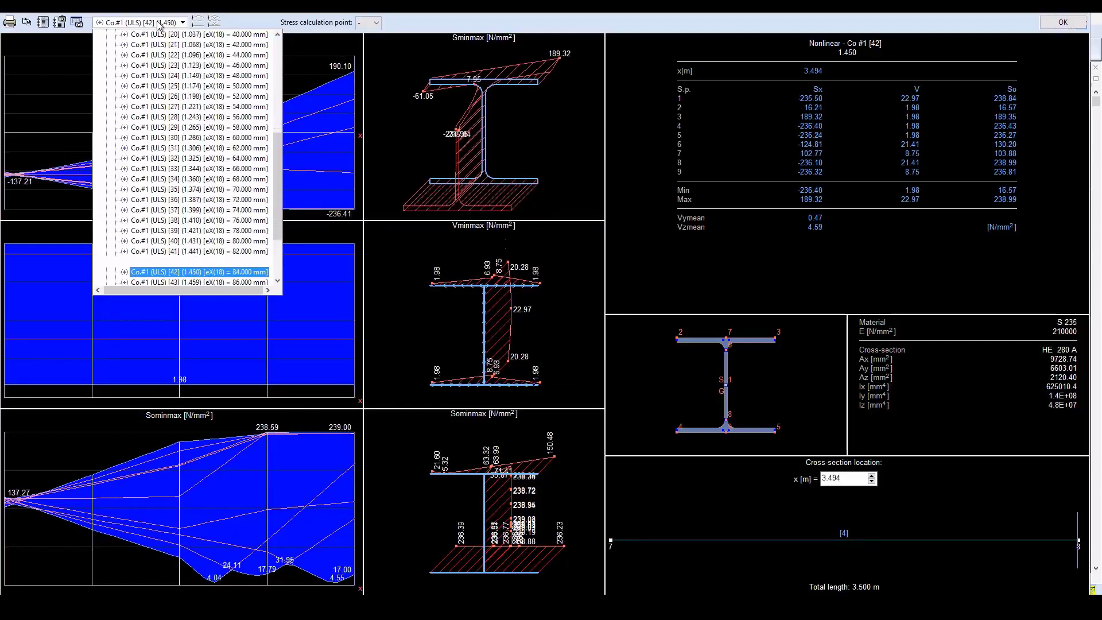
key("Down")
key("Down")
key("Down")
key("Down")
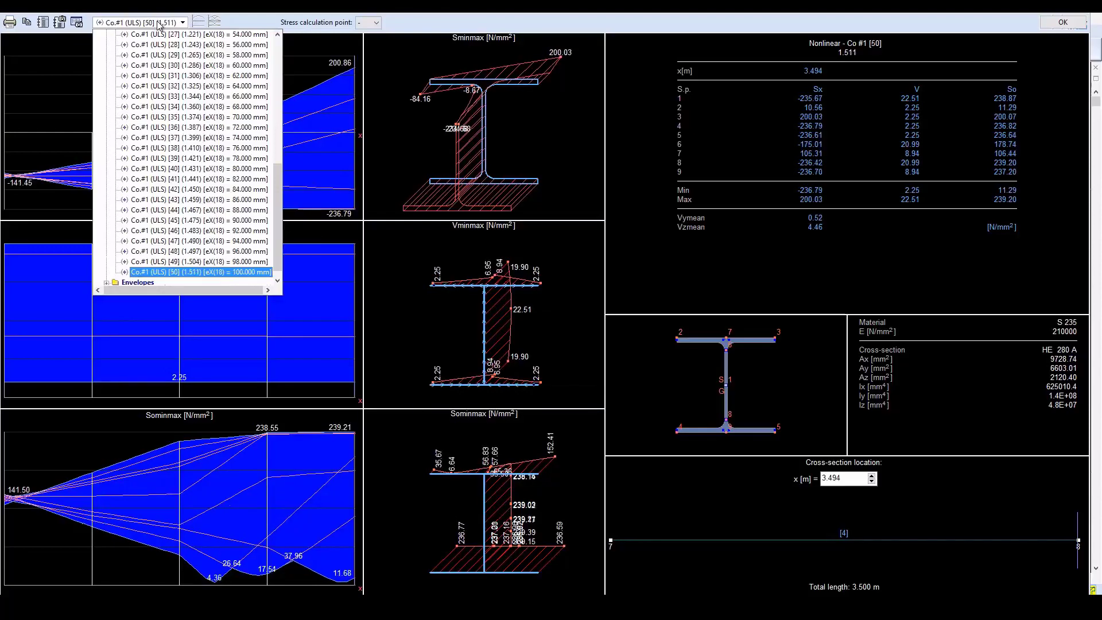
left_click(184, 273)
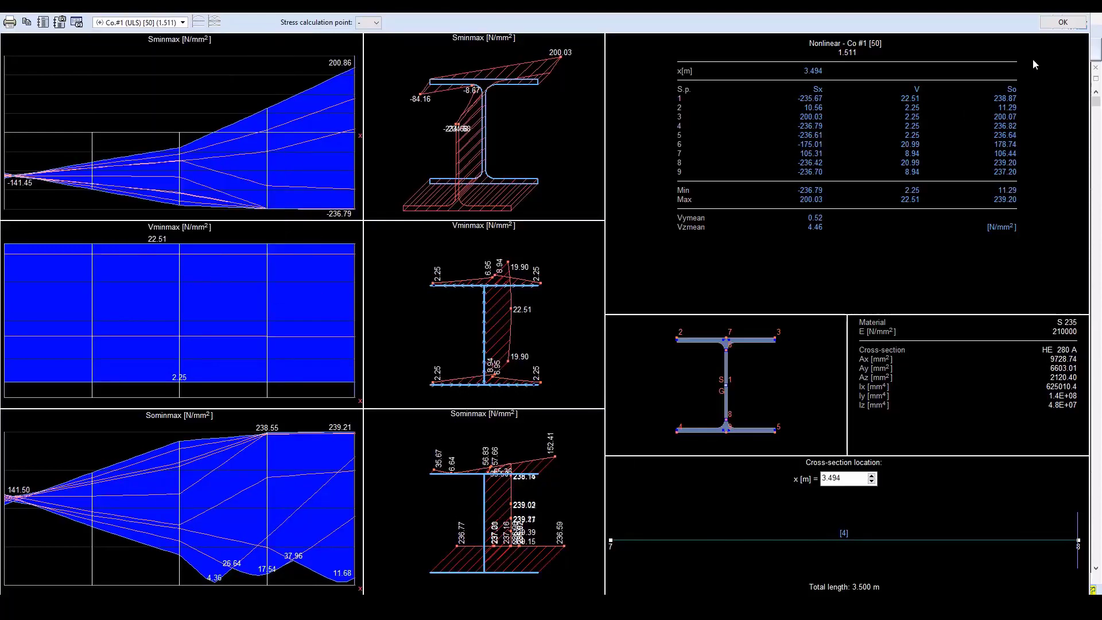
left_click(1063, 22)
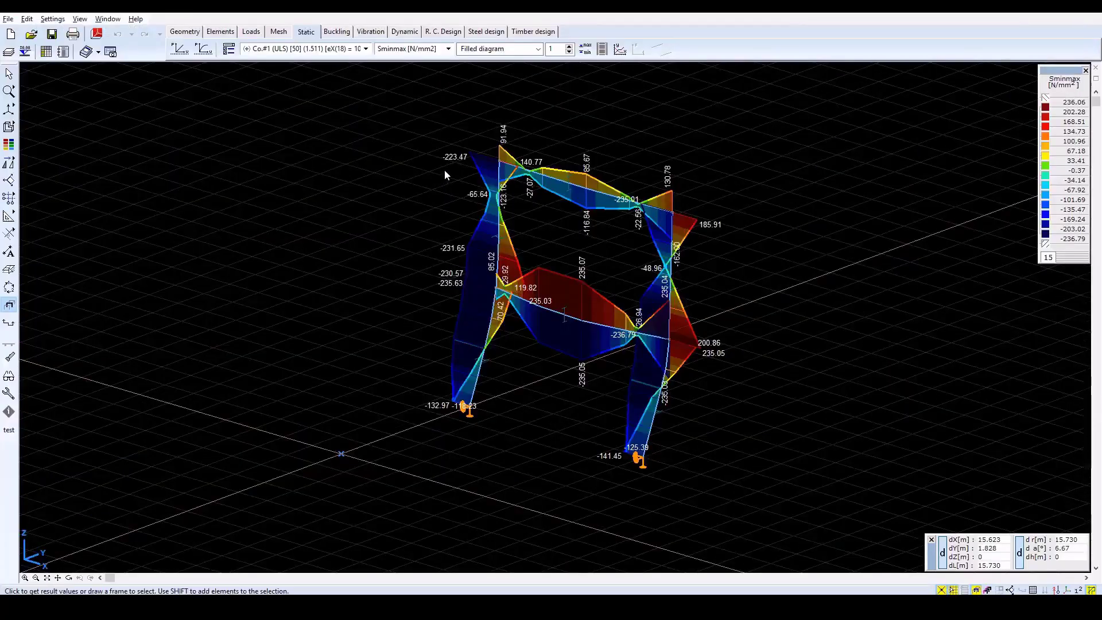
Step: Display the eX displacement as Isosurfaces 2D and show the whole structure instead of only the intermediate frame
left_click(436, 50)
left_click(409, 61)
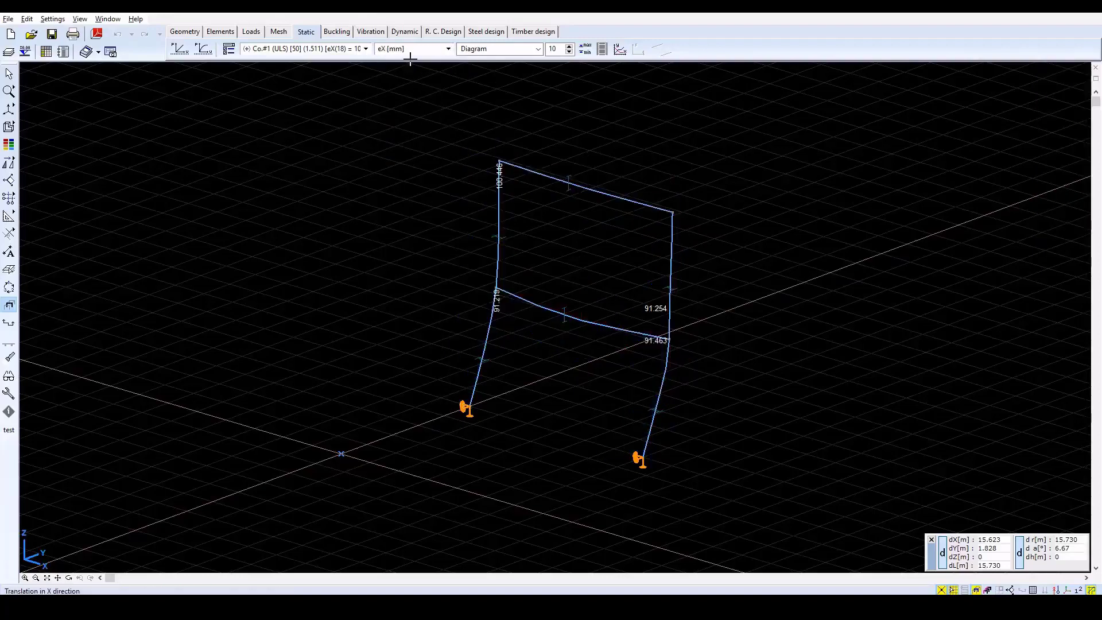
left_click(485, 51)
left_click(487, 95)
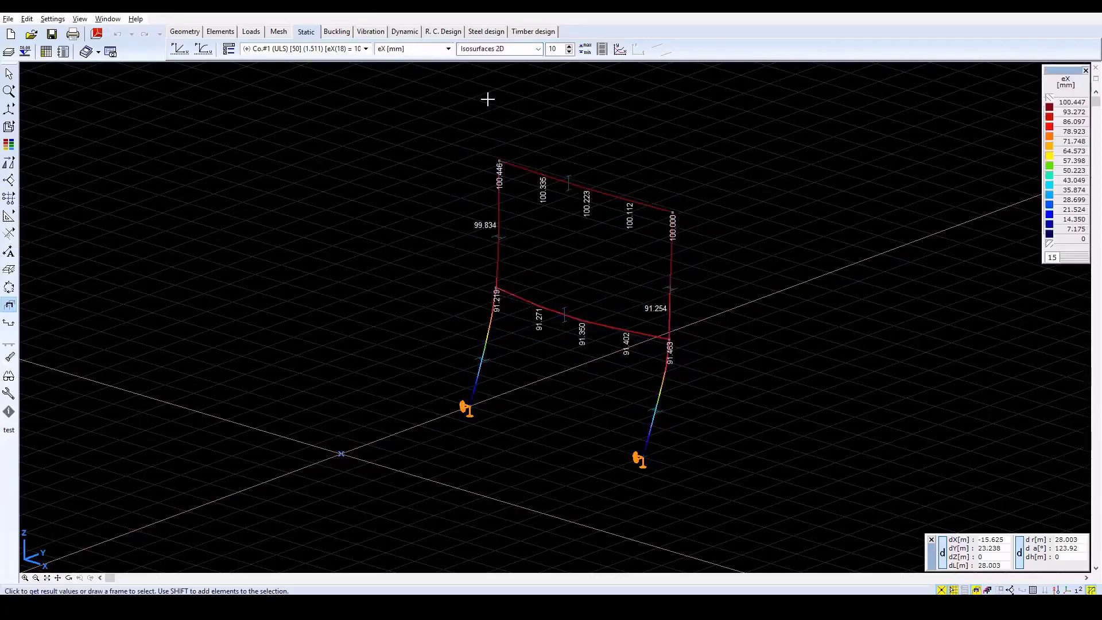
left_click(976, 590)
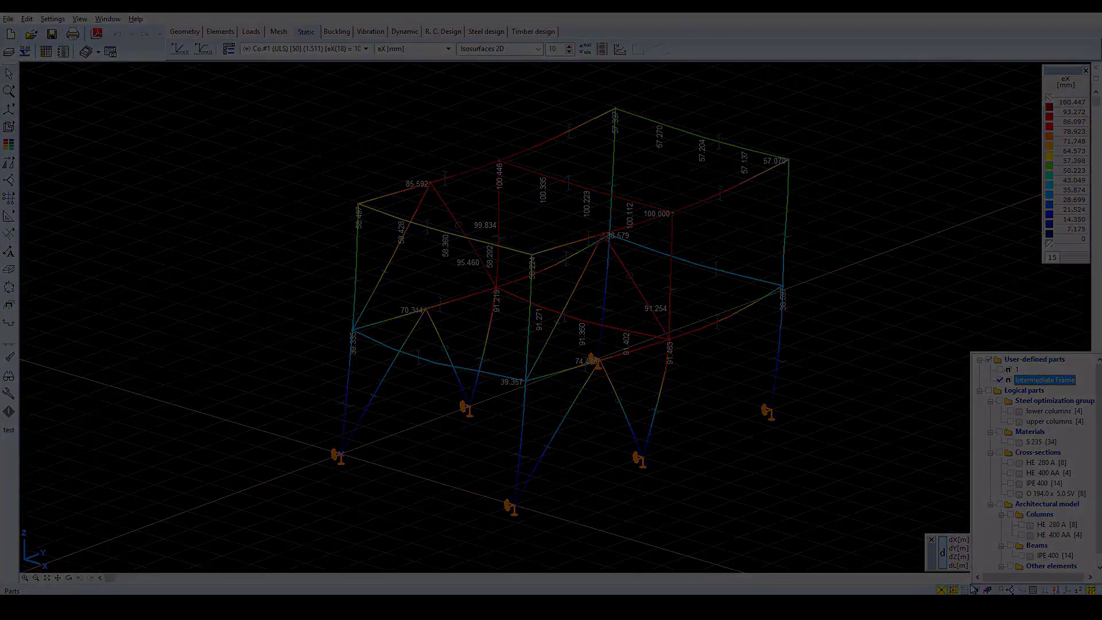